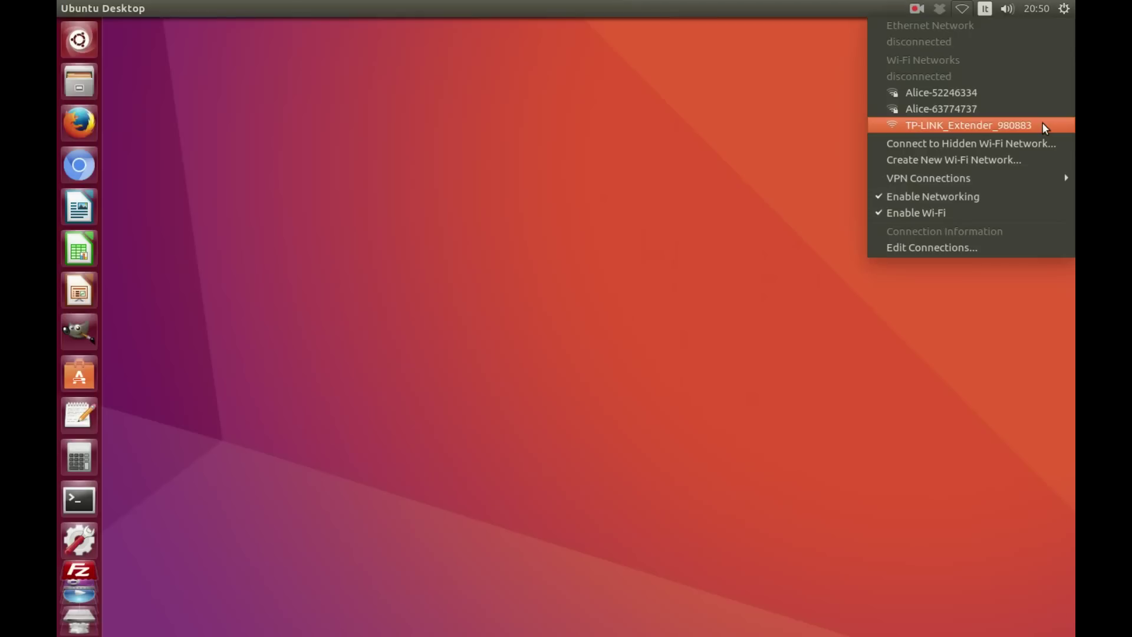
- Join the TP-LINK_Extender_980883 Wi-Fi network and verify the connection in the network menu
{"action": "left_click", "coordinate": [1043, 124]}
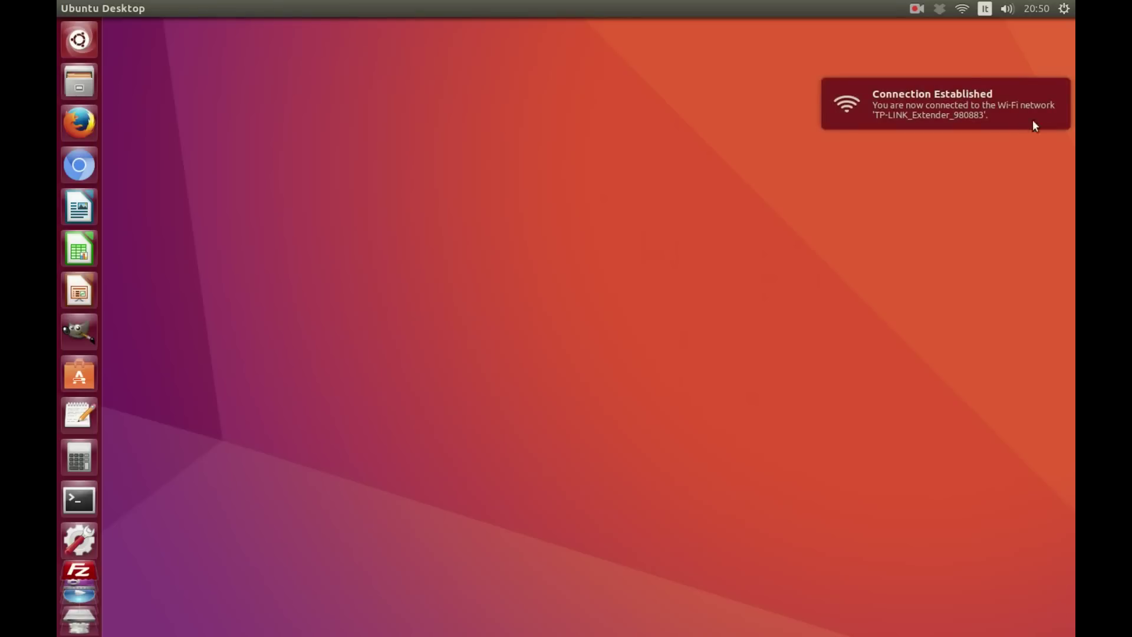
{"action": "left_click", "coordinate": [962, 9]}
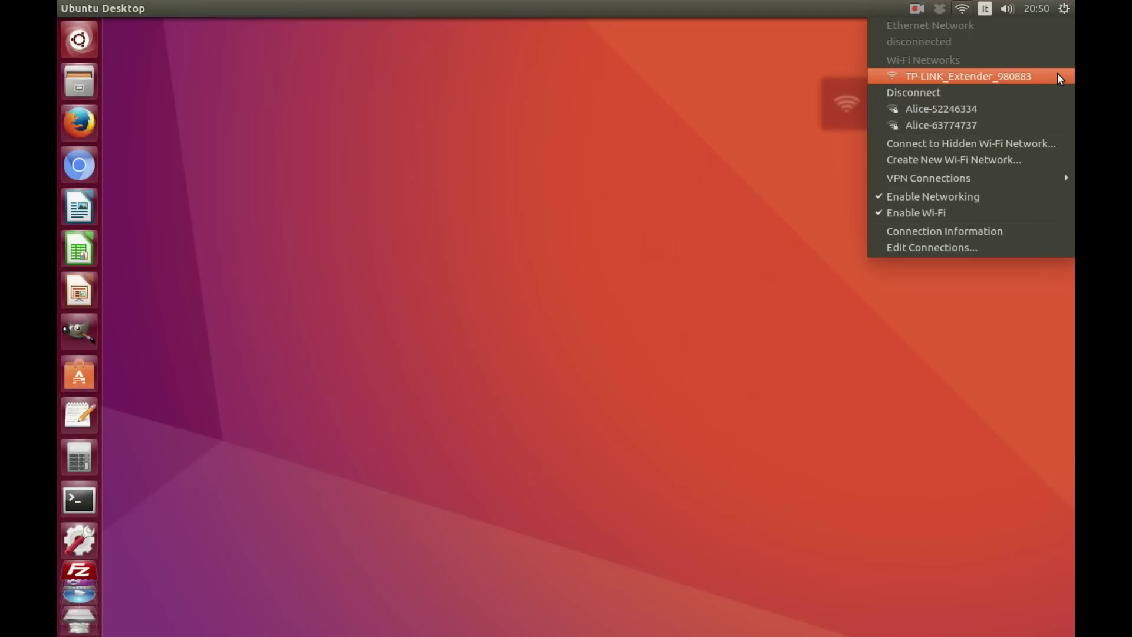
{"action": "left_click", "coordinate": [720, 220]}
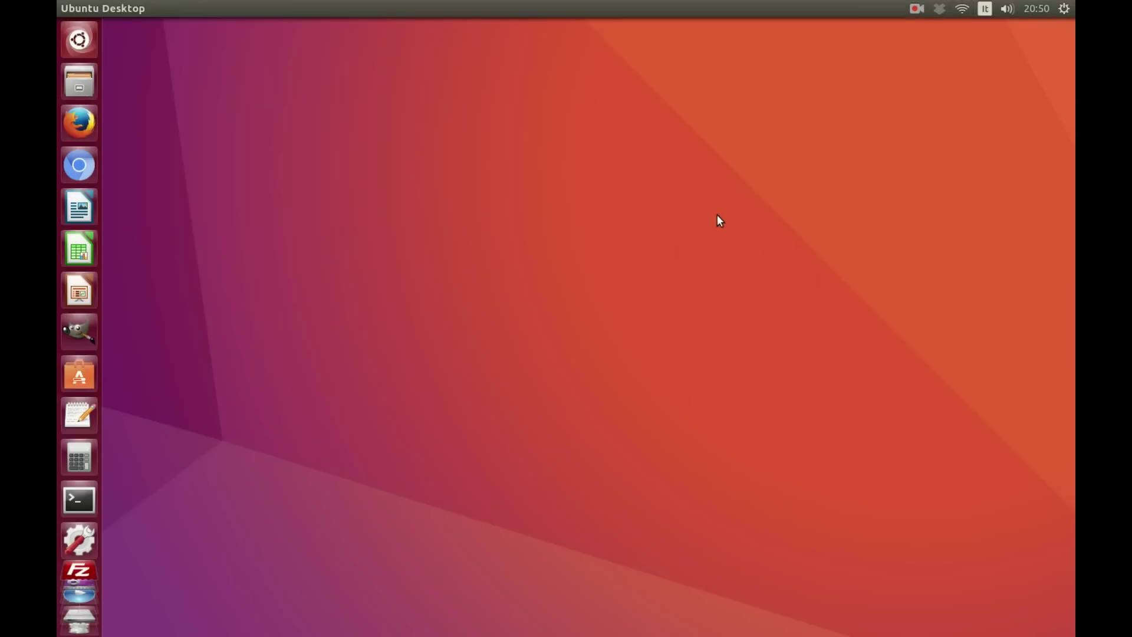
{"action": "left_click", "coordinate": [88, 166]}
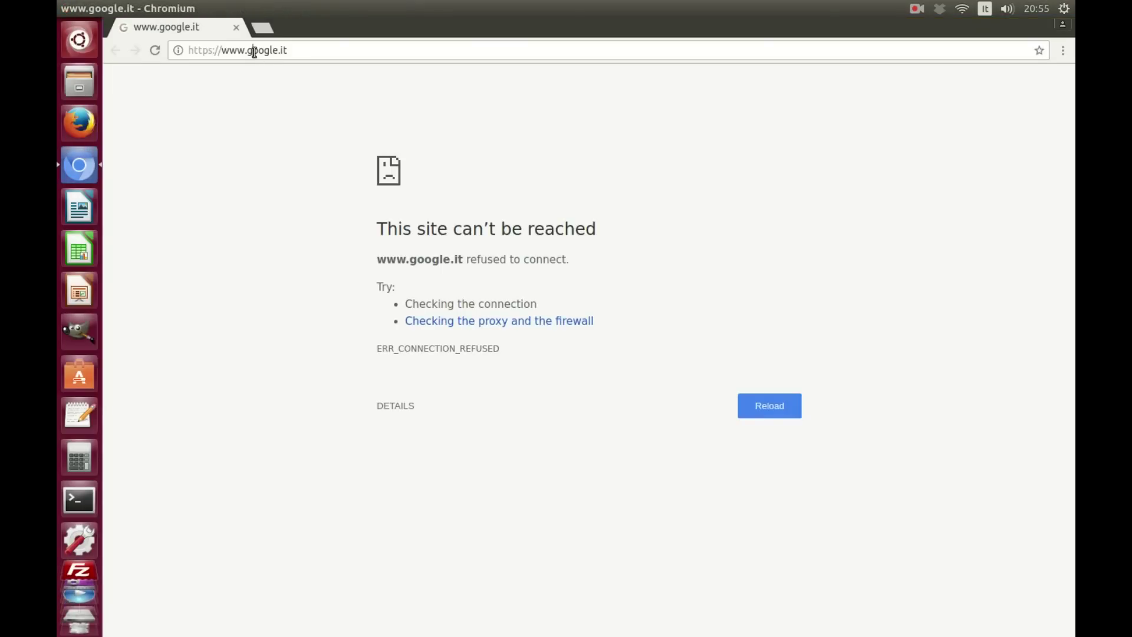
{"action": "left_click", "coordinate": [254, 52]}
{"action": "type", "text": "tt"}
{"action": "key", "text": "Return"}
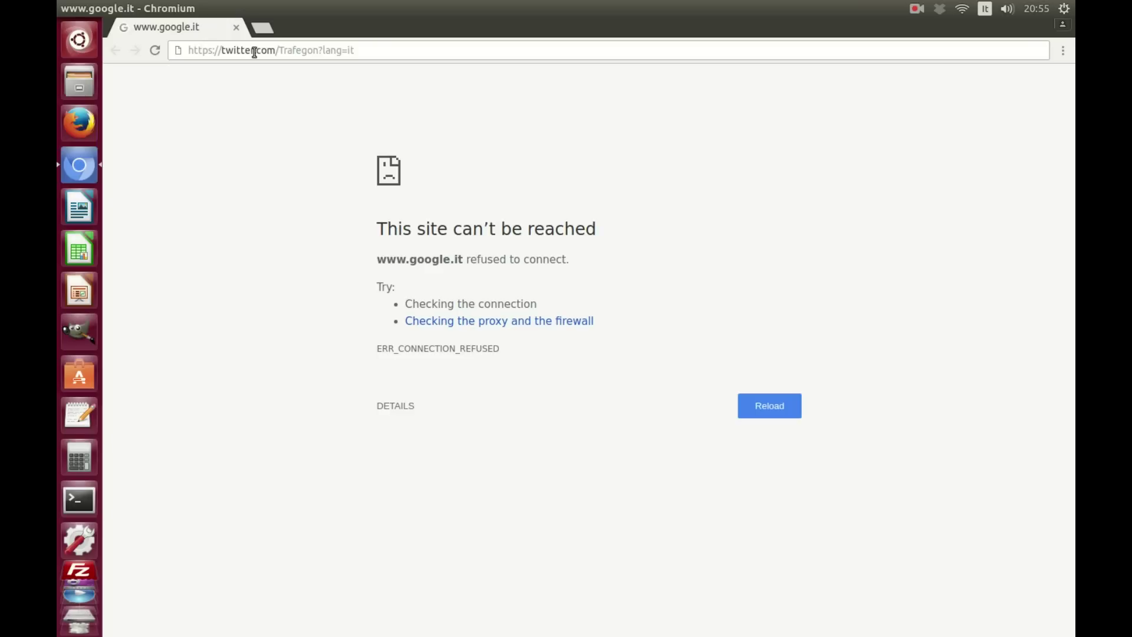
{"action": "left_click", "coordinate": [254, 51]}
{"action": "type", "text": "http://"}
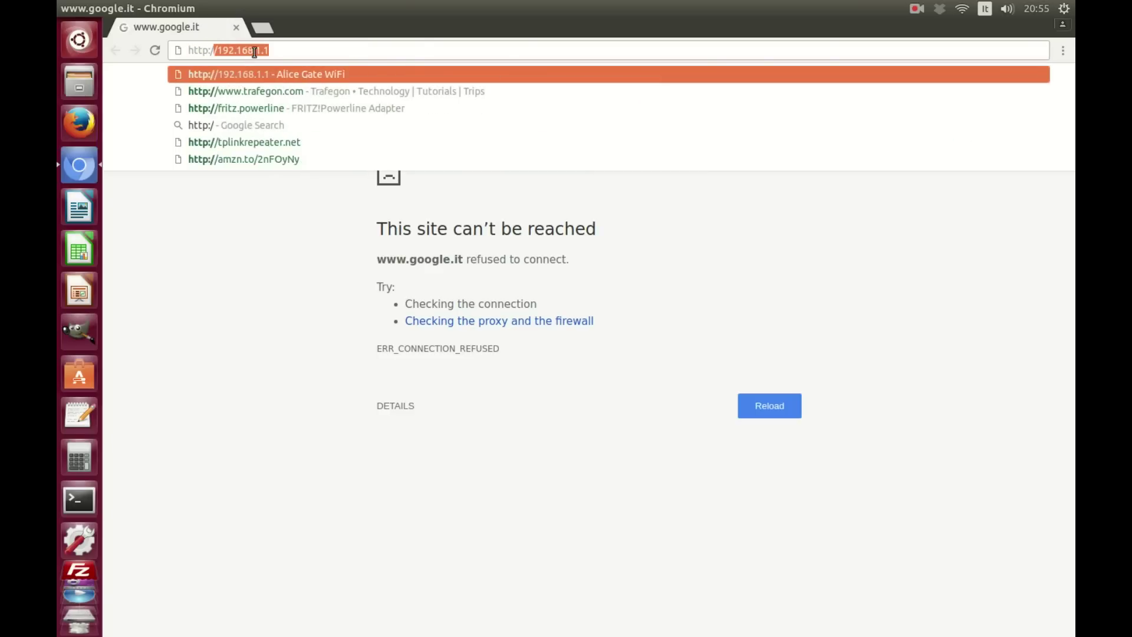
{"action": "type", "text": "tplinkrepe"}
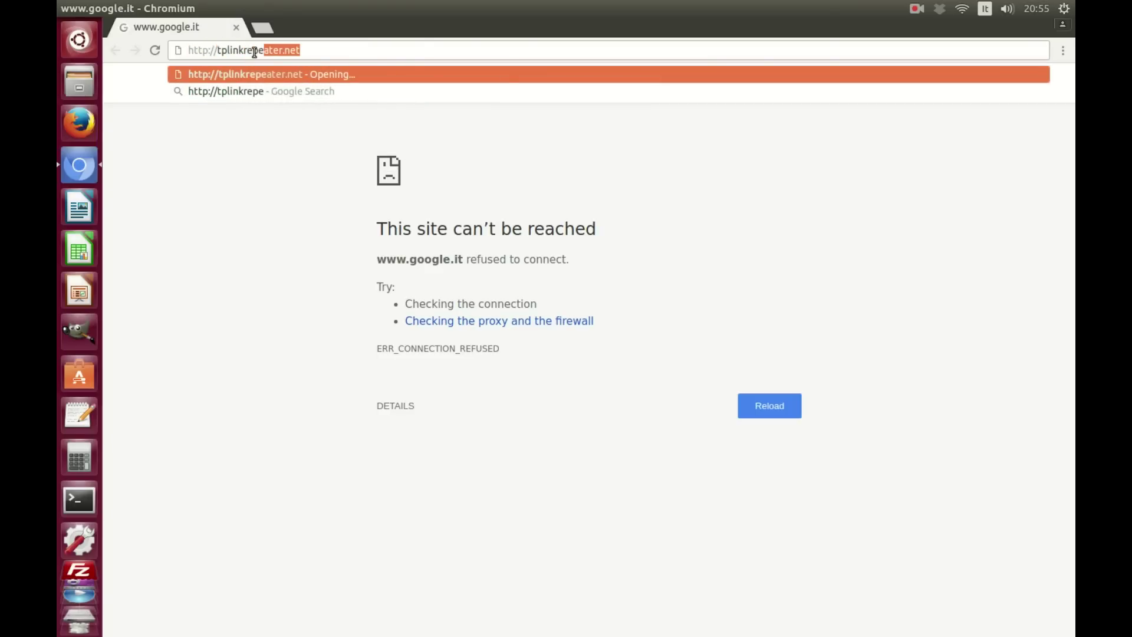
{"action": "type", "text": "ater.net"}
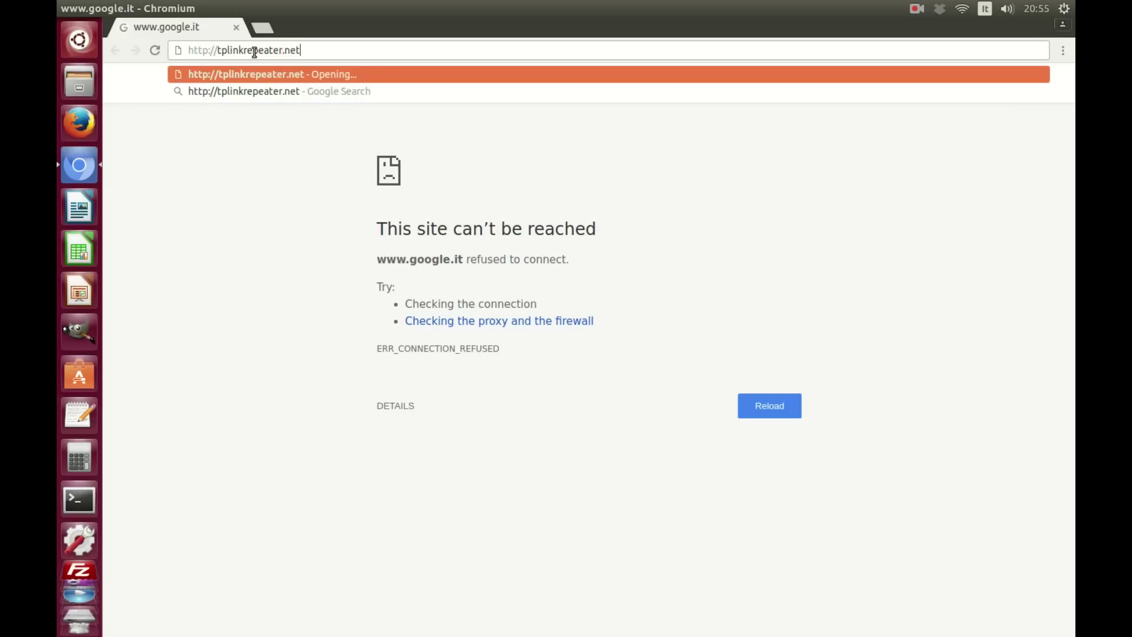
{"action": "key", "text": "Return"}
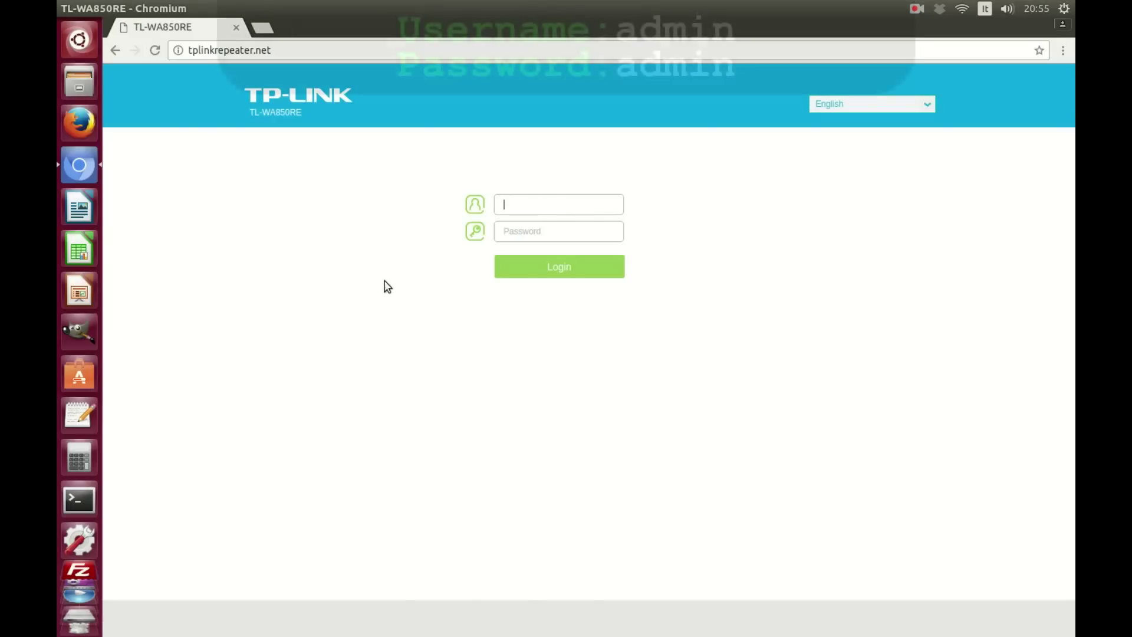
- Log in to the extender with the default username and password
{"action": "type", "text": "admin"}
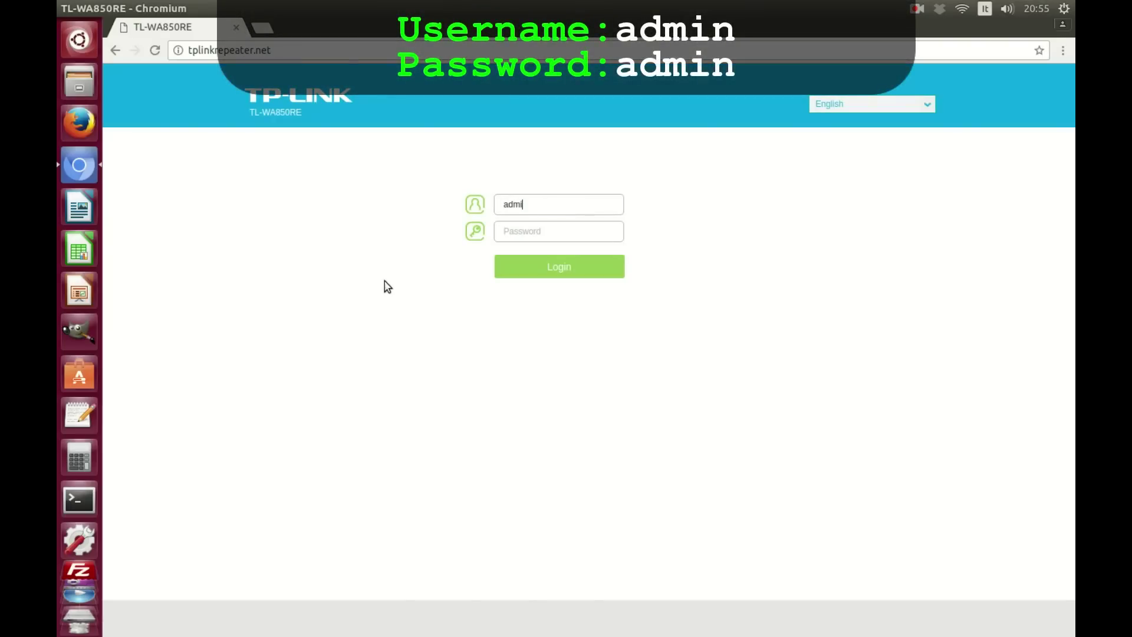
{"action": "left_click", "coordinate": [521, 233]}
{"action": "left_click", "coordinate": [536, 270]}
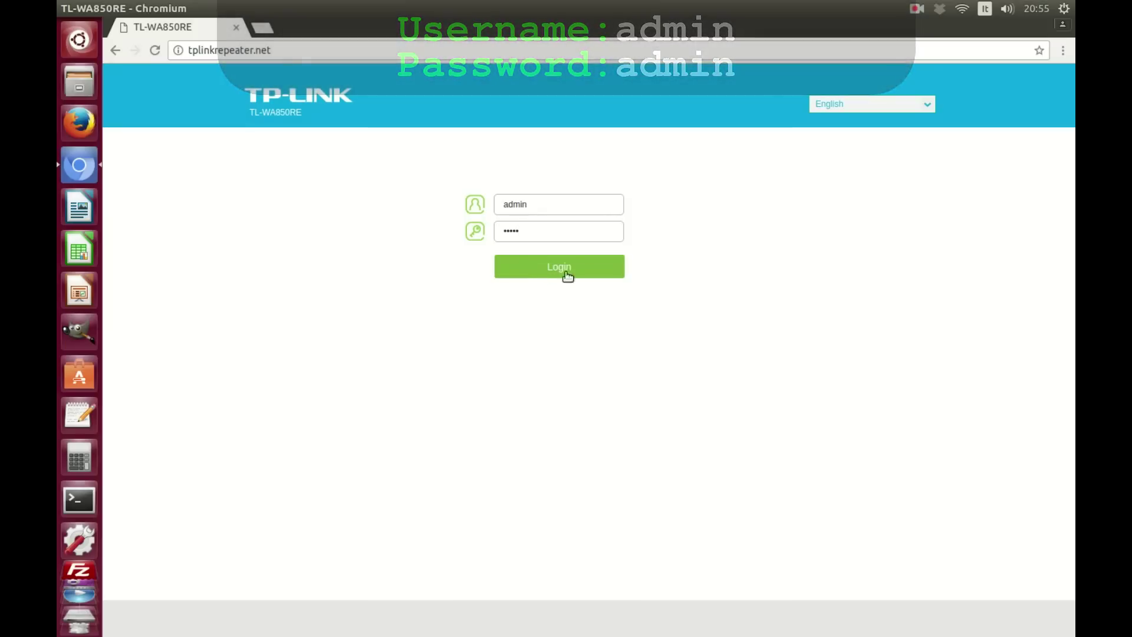
{"action": "left_click", "coordinate": [559, 262]}
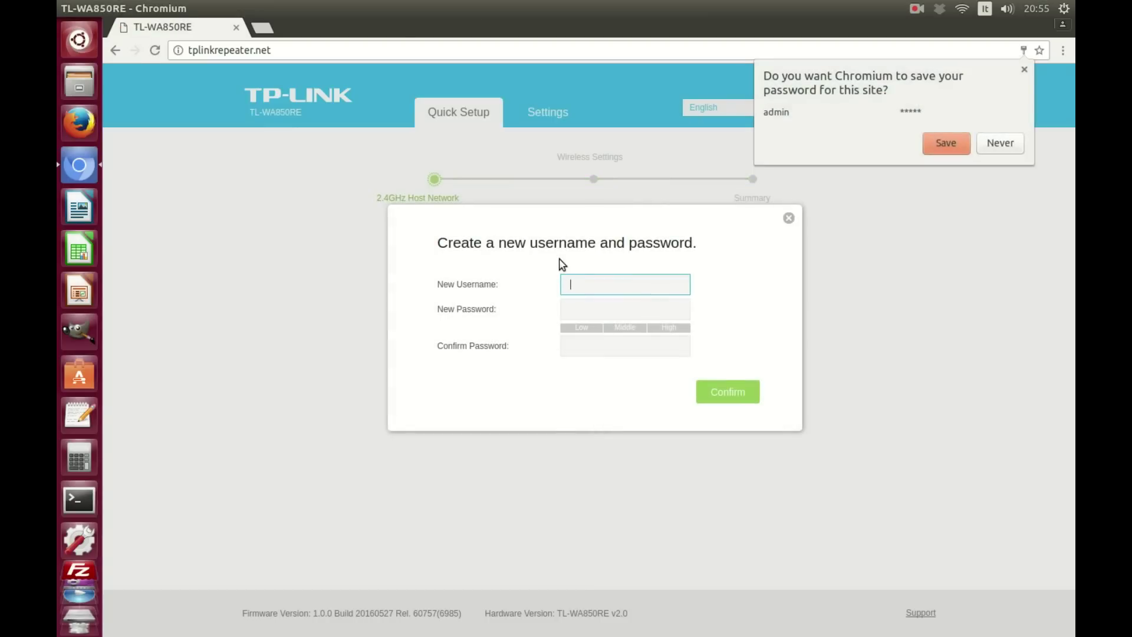
- Set a new admin username and password, confirming the password twice
{"action": "type", "text": "trafegon"}
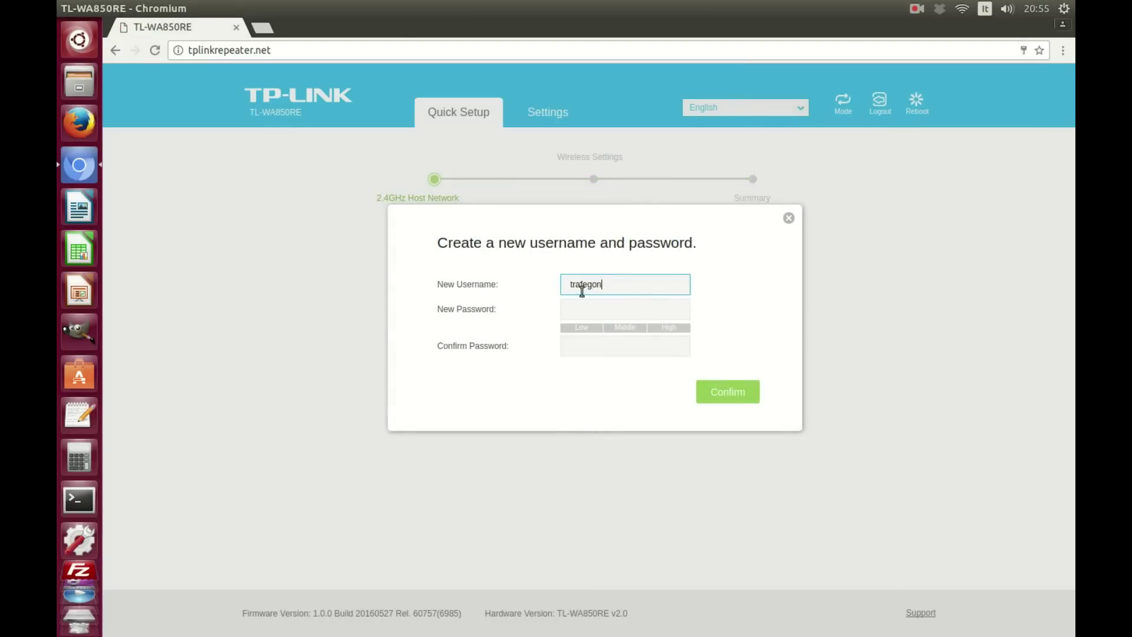
{"action": "left_click", "coordinate": [580, 310]}
{"action": "type", "text": "•••"}
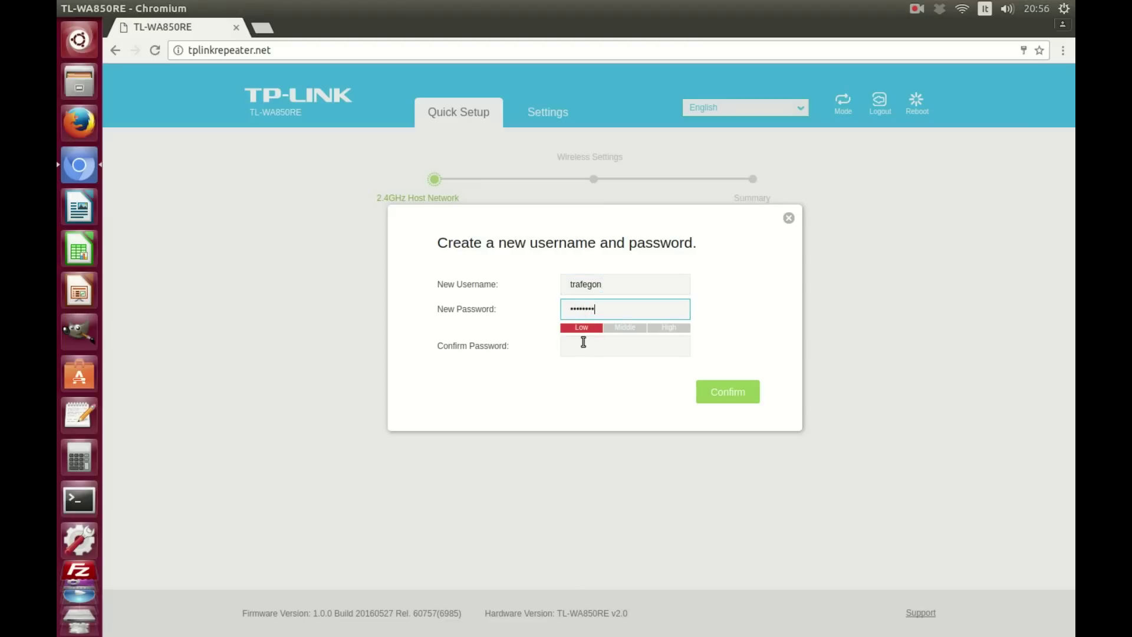
{"action": "left_click", "coordinate": [583, 343]}
{"action": "type", "text": "•••••••••"}
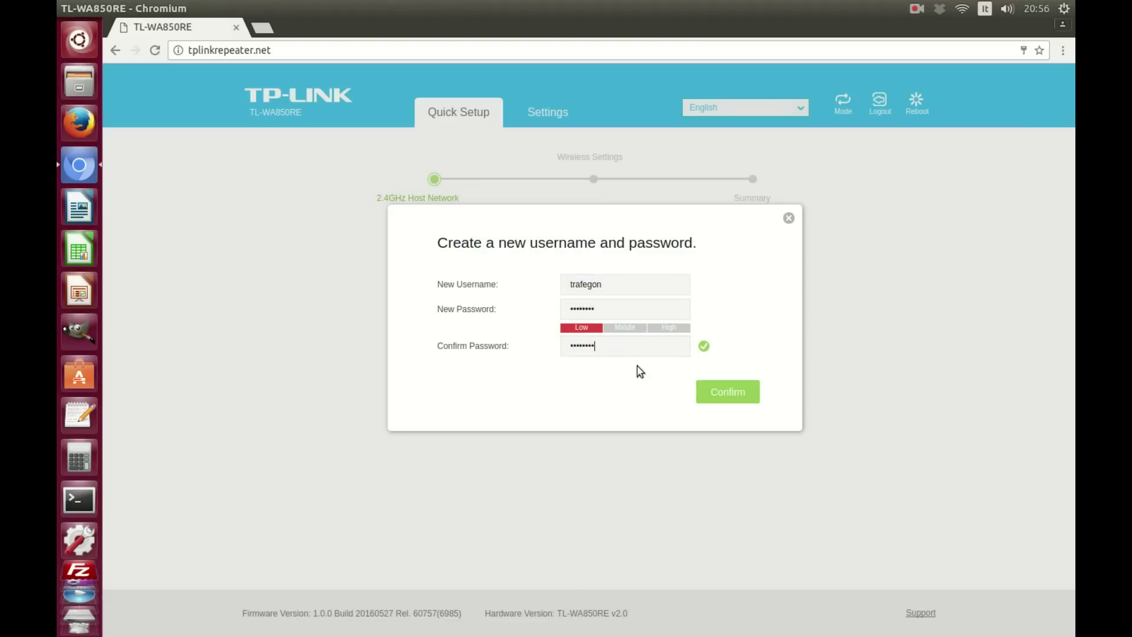
{"action": "left_click", "coordinate": [723, 394]}
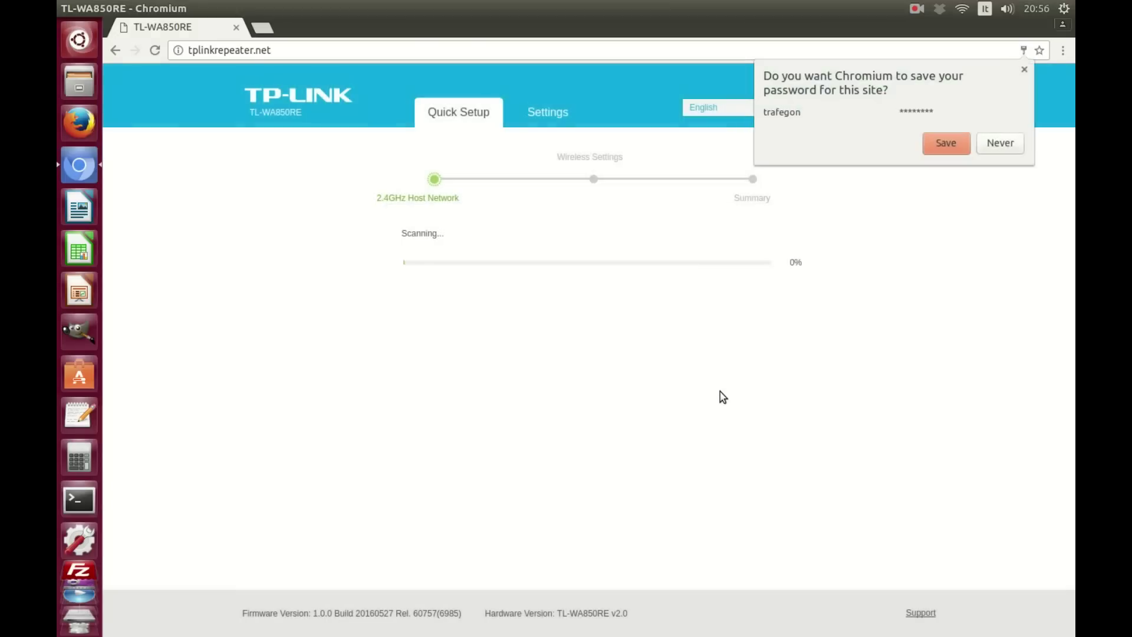
- Pick Alice-63774737 as the host network and enter its Wi-Fi password
{"action": "left_click", "coordinate": [1024, 69]}
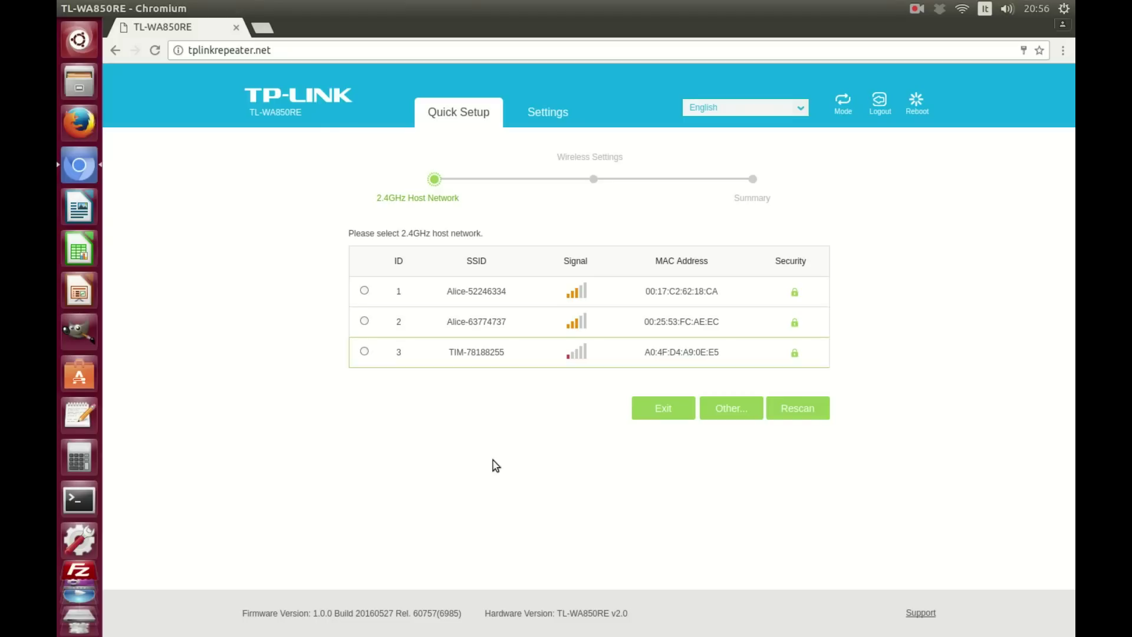
{"action": "left_click", "coordinate": [365, 321]}
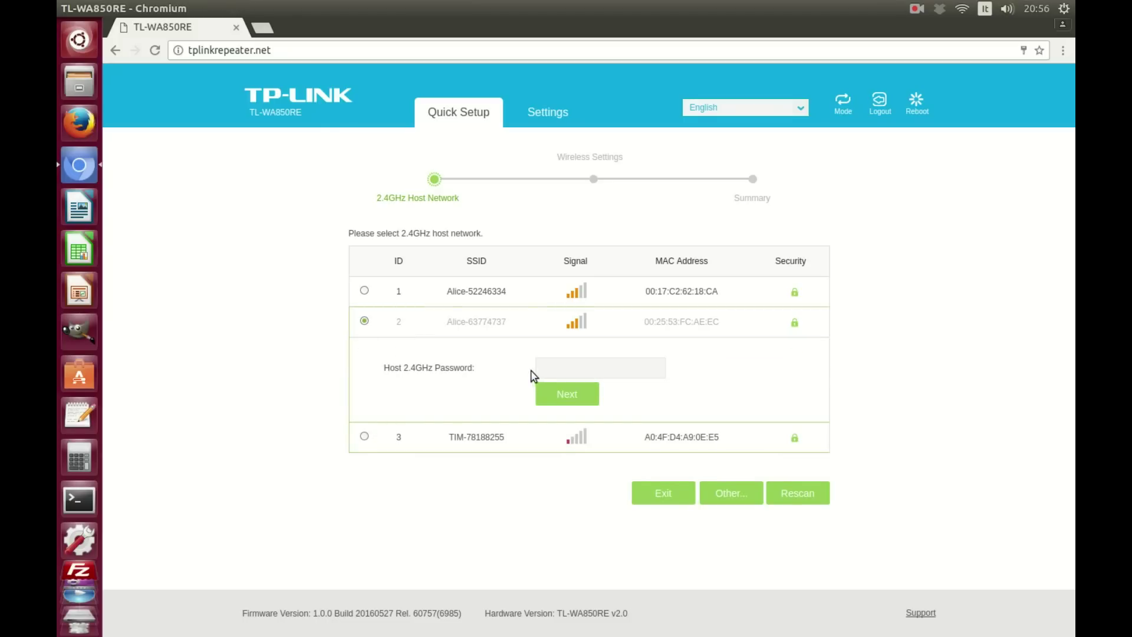
{"action": "left_click", "coordinate": [564, 371]}
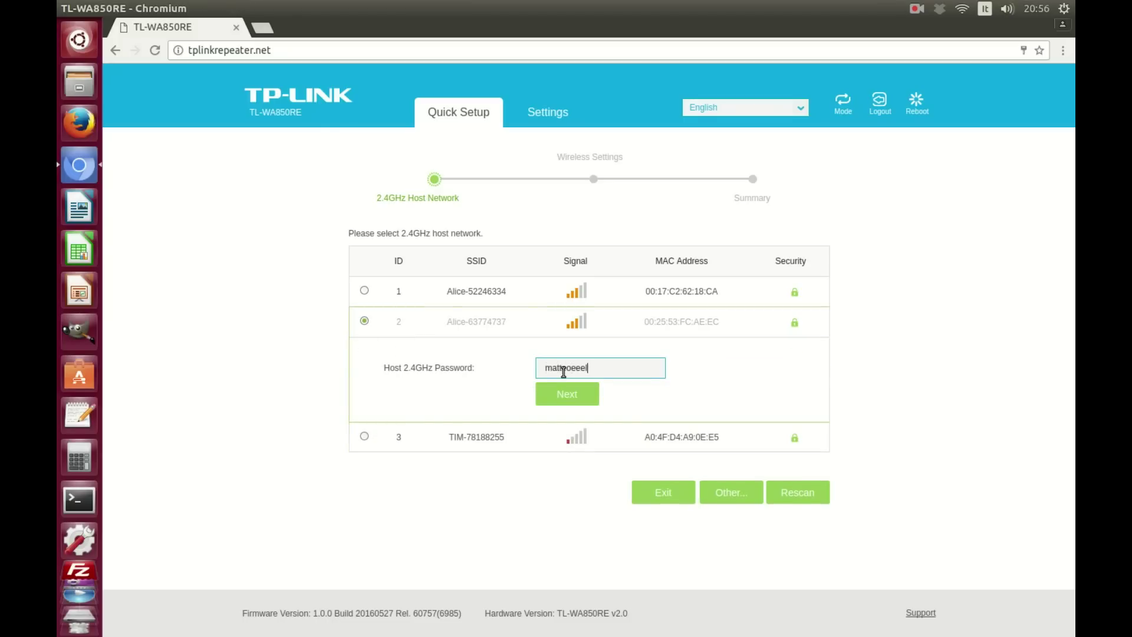
{"action": "left_click", "coordinate": [568, 394]}
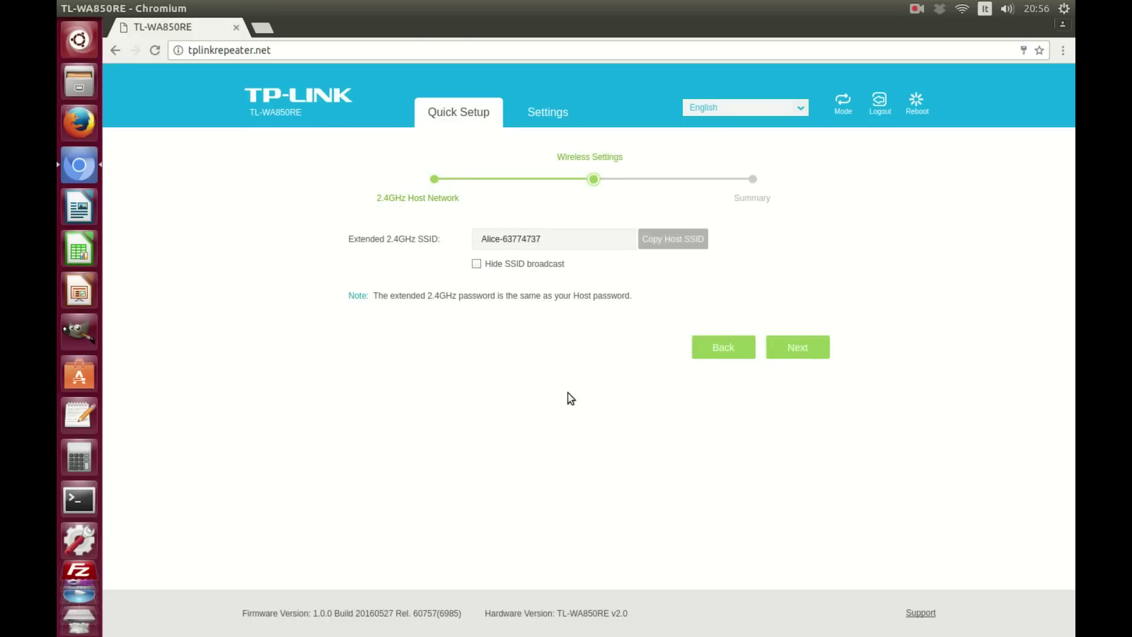
- Rename the extended SSID to TP-Link_Extender and continue to the Summary
{"action": "double_click", "coordinate": [532, 238]}
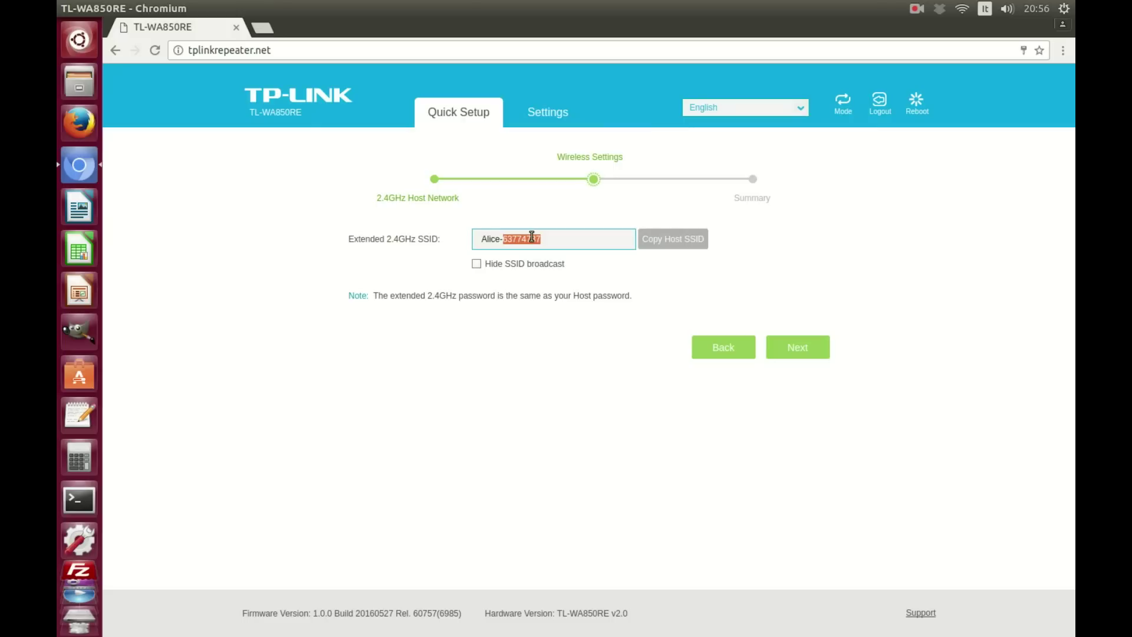
{"action": "key", "text": "ctrl+a"}
{"action": "type", "text": "T"}
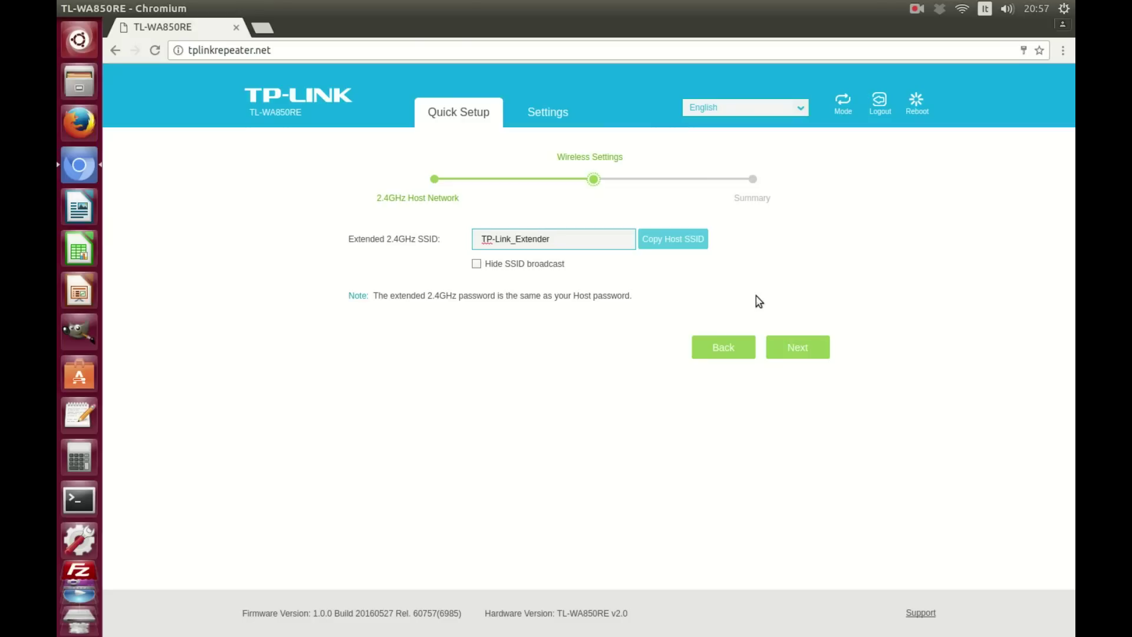
{"action": "left_click", "coordinate": [798, 346]}
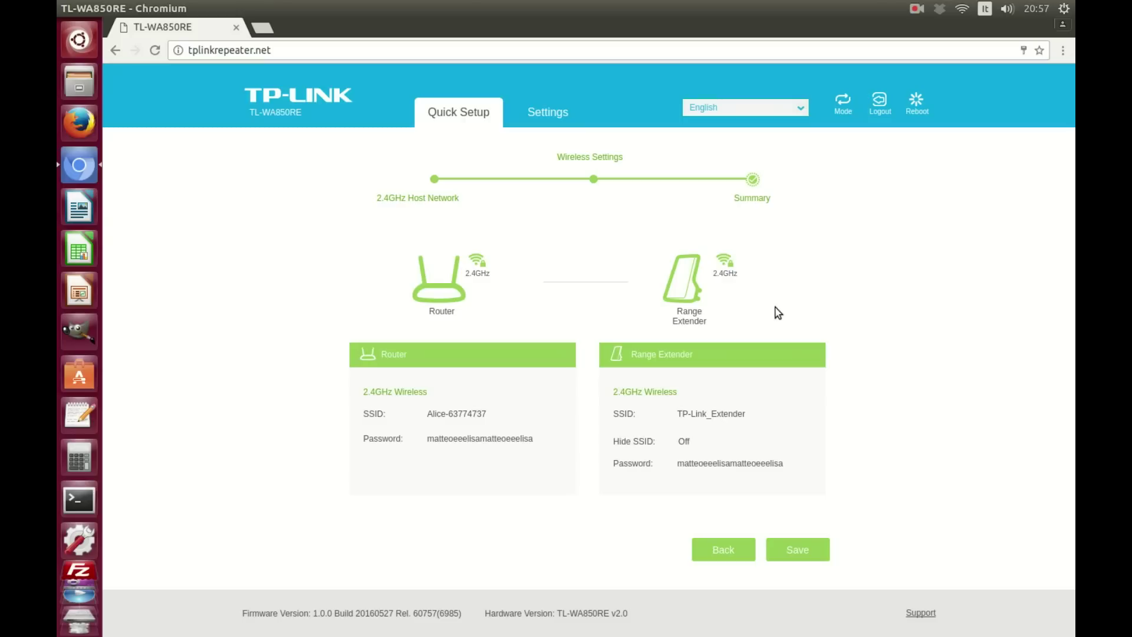
- Save the Quick Setup settings, wait for the reboot, then list available Wi-Fi networks
{"action": "left_click", "coordinate": [800, 552]}
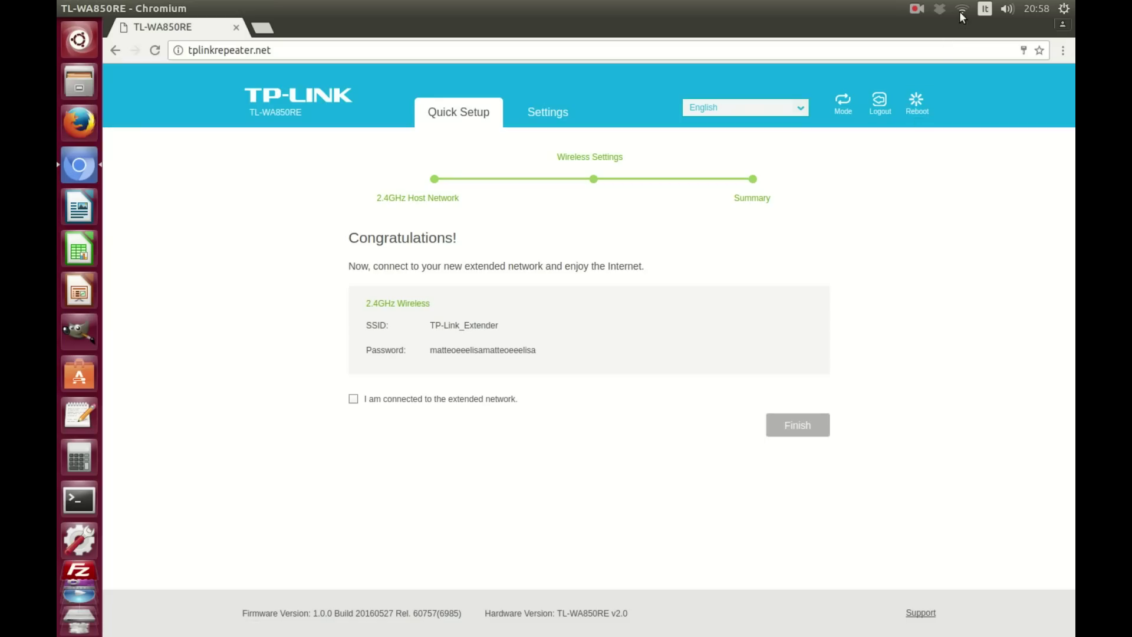
{"action": "left_click", "coordinate": [962, 11]}
- Join TP-Link_Extender with its Wi-Fi password and verify the connection in the network menu
{"action": "left_click", "coordinate": [937, 127]}
{"action": "type", "text": "••••••••••"}
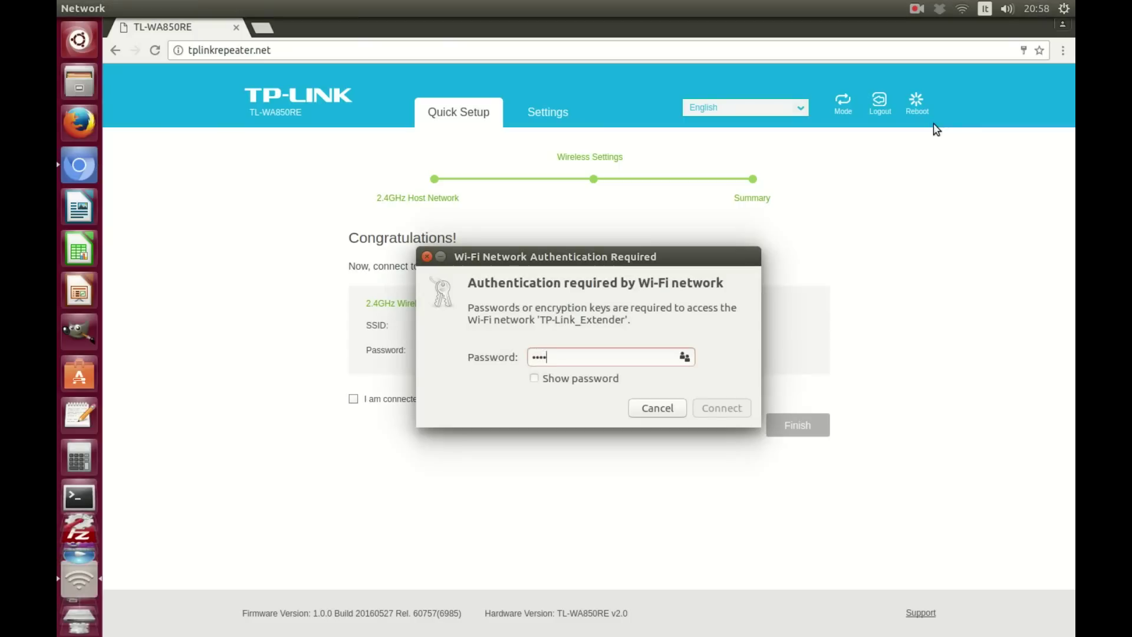
{"action": "type", "text": "••••••••••••••••"}
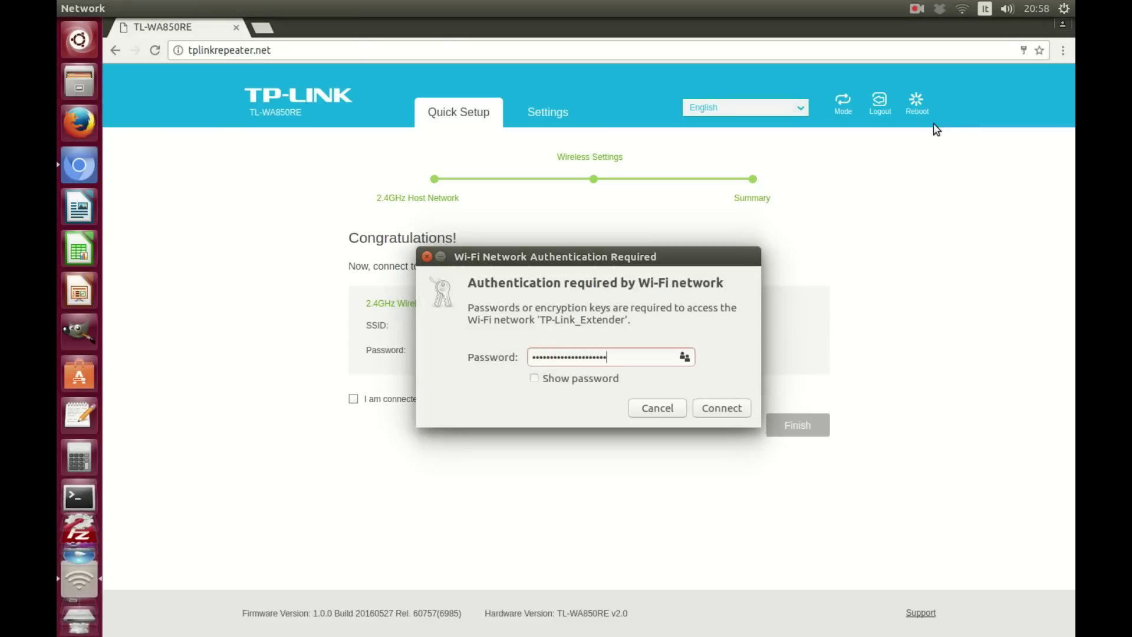
{"action": "left_click", "coordinate": [722, 408]}
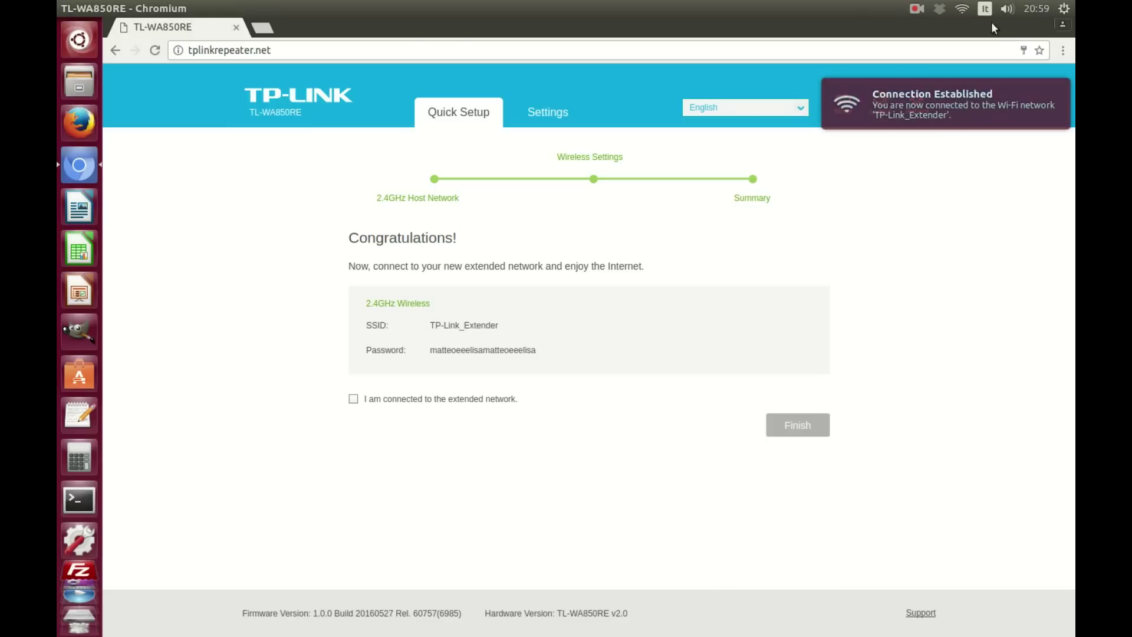
{"action": "left_click", "coordinate": [962, 8]}
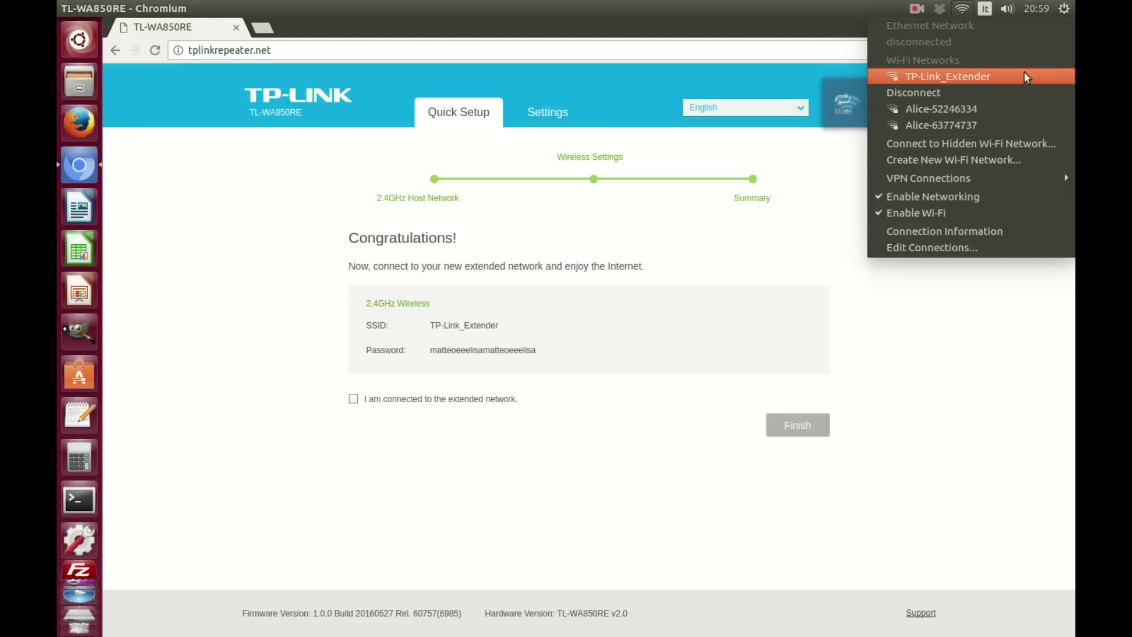
{"action": "left_click", "coordinate": [862, 270]}
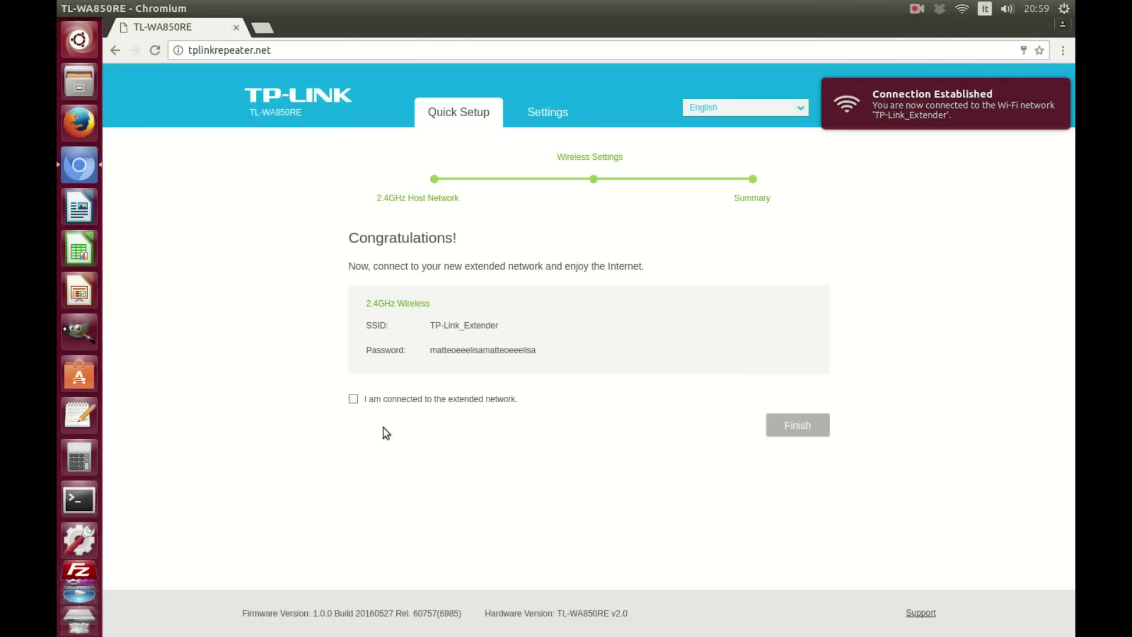
- Confirm the extended-network connection, finish Quick Setup, and review host, extended and IP/DHCP pages
{"action": "left_click", "coordinate": [394, 405]}
{"action": "left_click", "coordinate": [794, 423]}
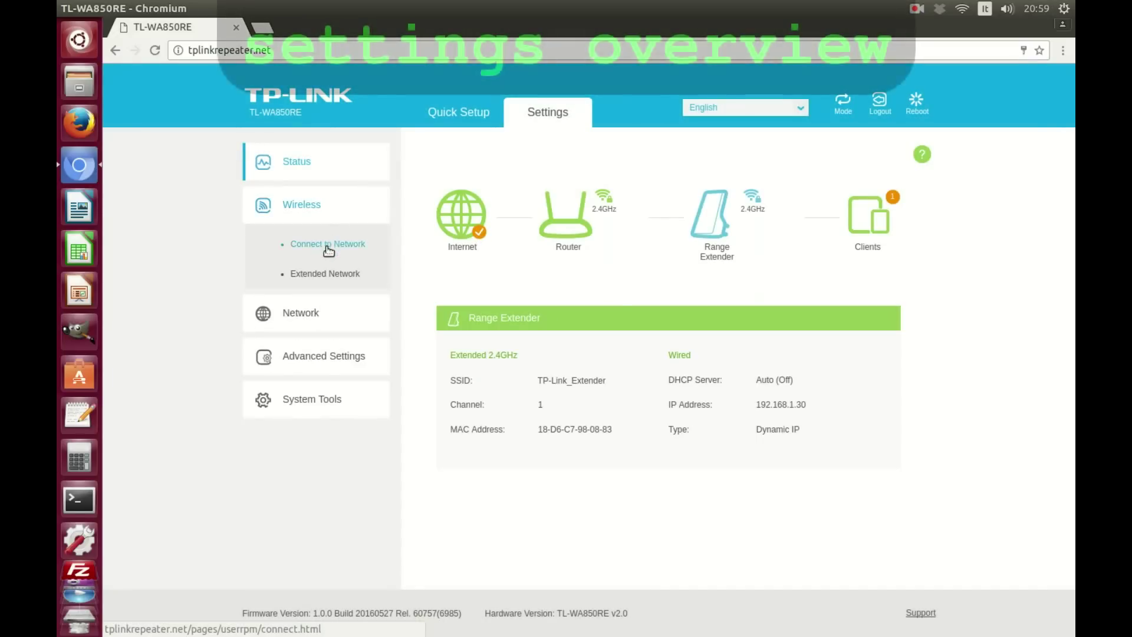
{"action": "left_click", "coordinate": [327, 246]}
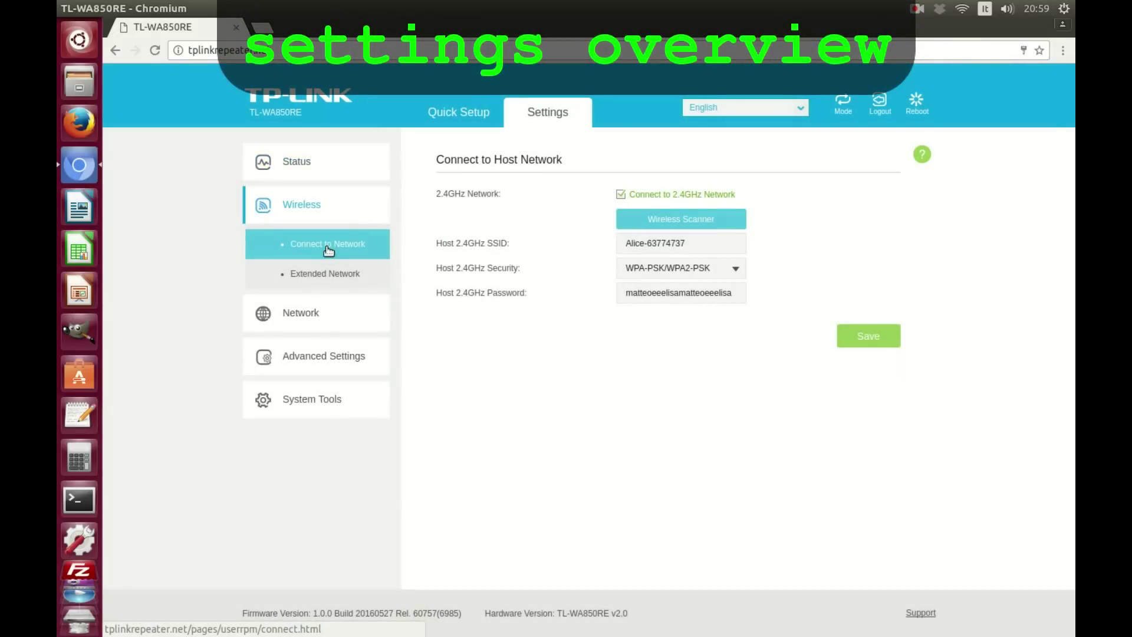
{"action": "left_click", "coordinate": [313, 271]}
{"action": "left_click", "coordinate": [296, 314]}
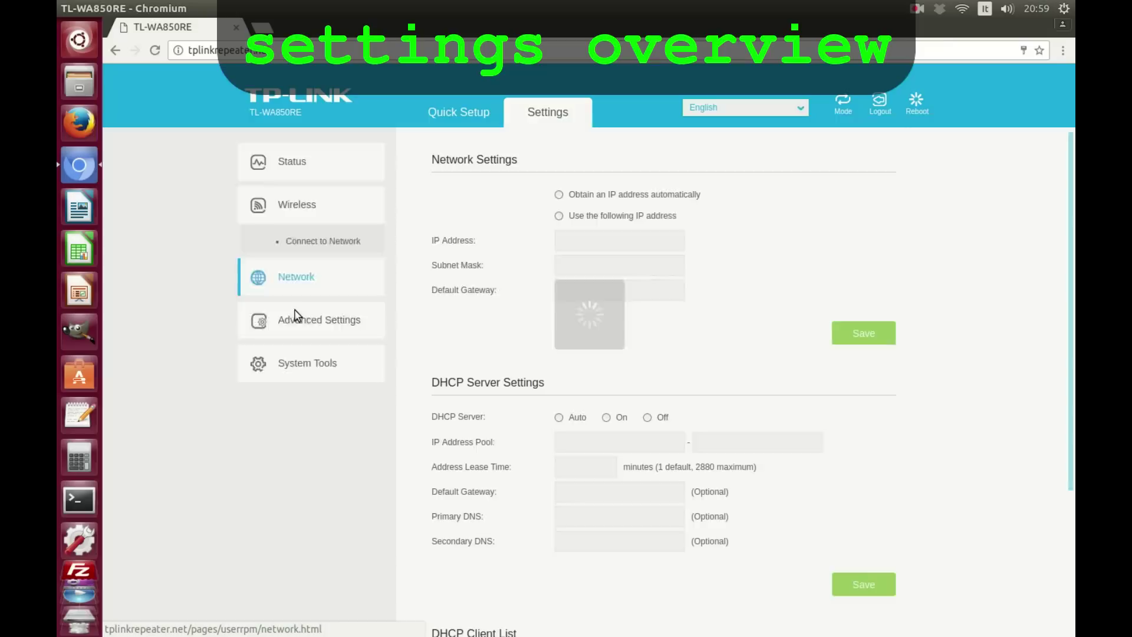
{"action": "scroll", "coordinate": [597, 329], "scroll_direction": "down", "scroll_amount": 3}
{"action": "scroll", "coordinate": [597, 328], "scroll_direction": "up", "scroll_amount": 3}
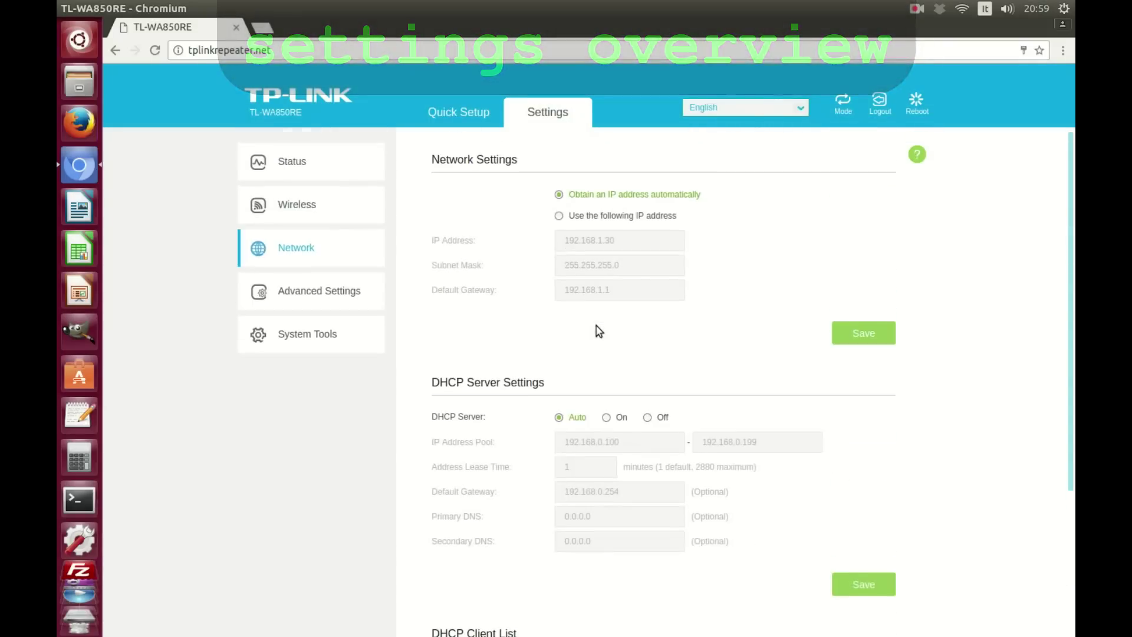
{"action": "scroll", "coordinate": [596, 326], "scroll_direction": "down", "scroll_amount": 3}
{"action": "scroll", "coordinate": [596, 327], "scroll_direction": "up", "scroll_amount": 3}
- Review the Advanced Settings pages: Power Schedule, Wi-Fi Coverage and Access Control
{"action": "left_click", "coordinate": [319, 289]}
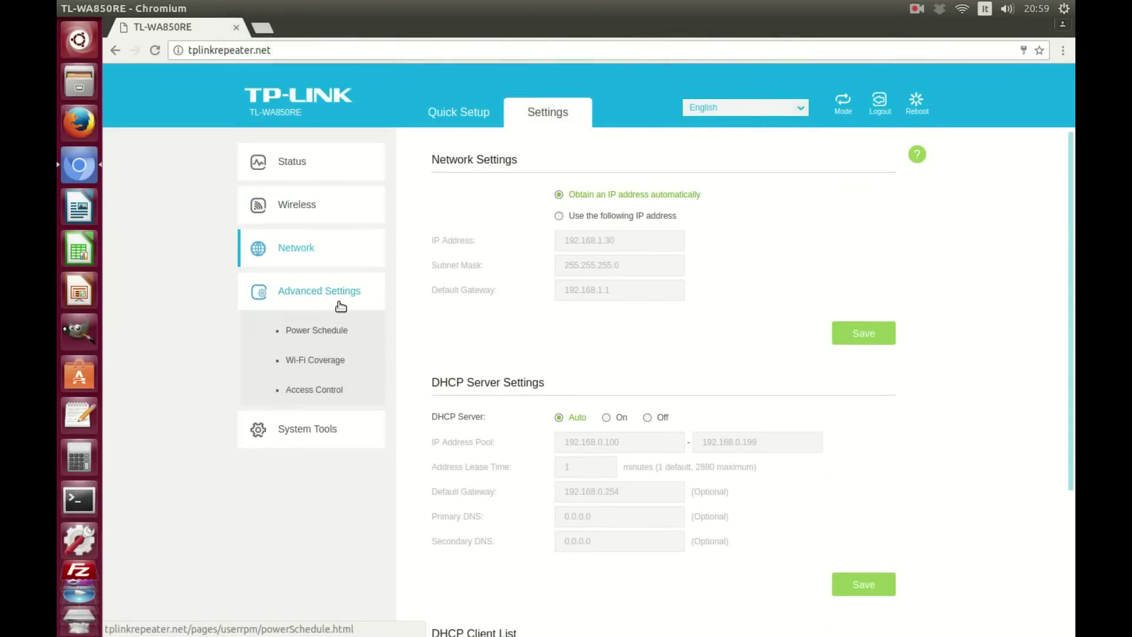
{"action": "left_click", "coordinate": [327, 329]}
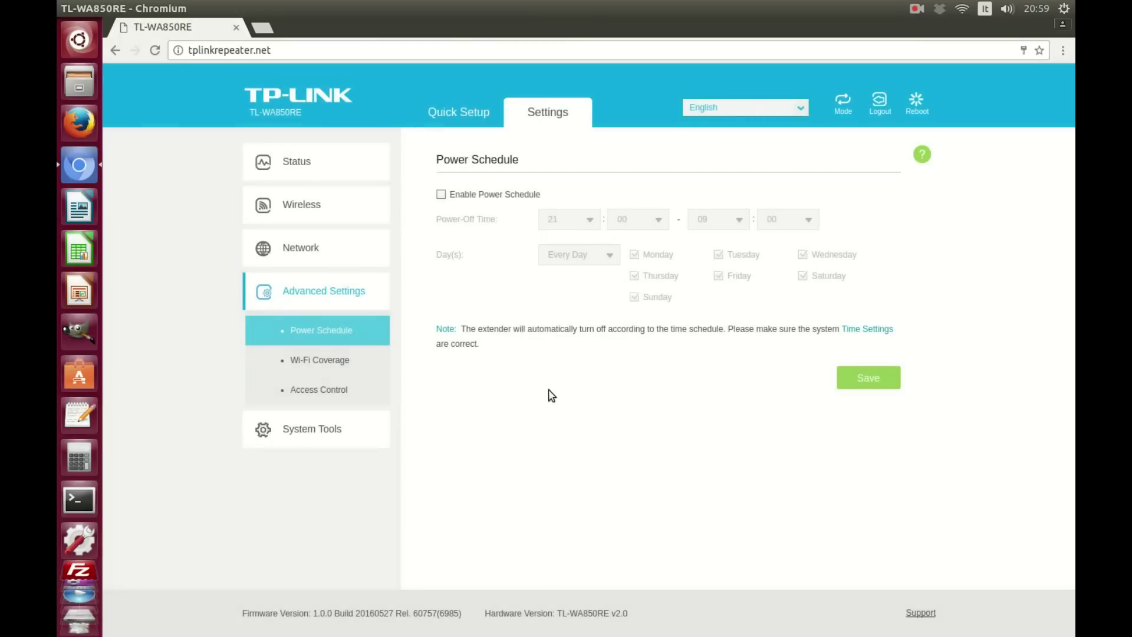
{"action": "left_click", "coordinate": [333, 362]}
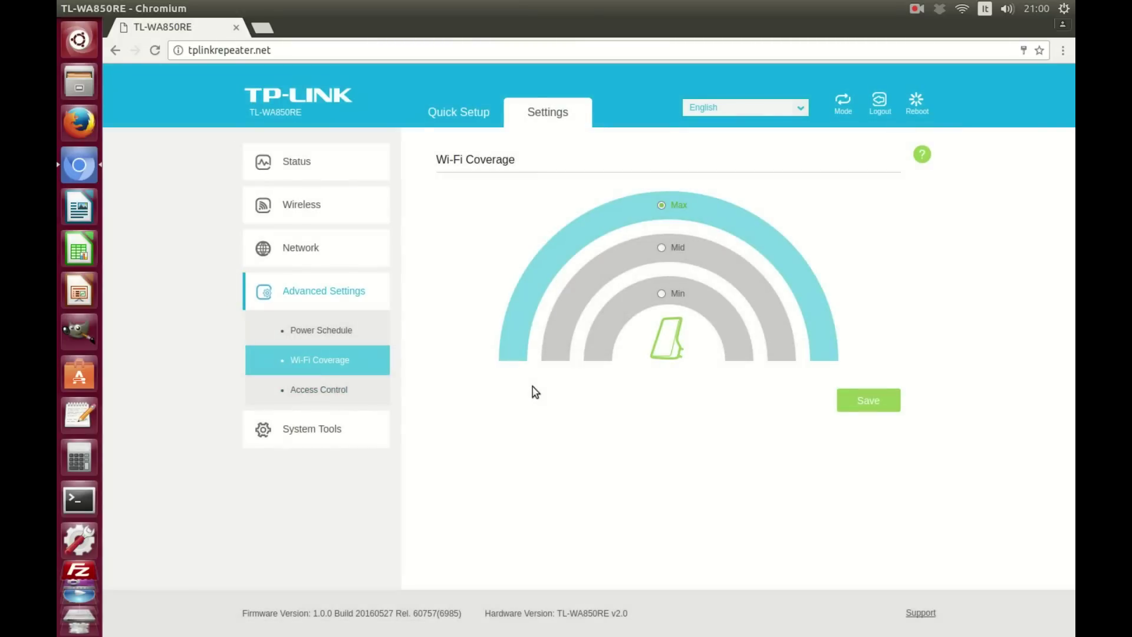
{"action": "left_click", "coordinate": [342, 392]}
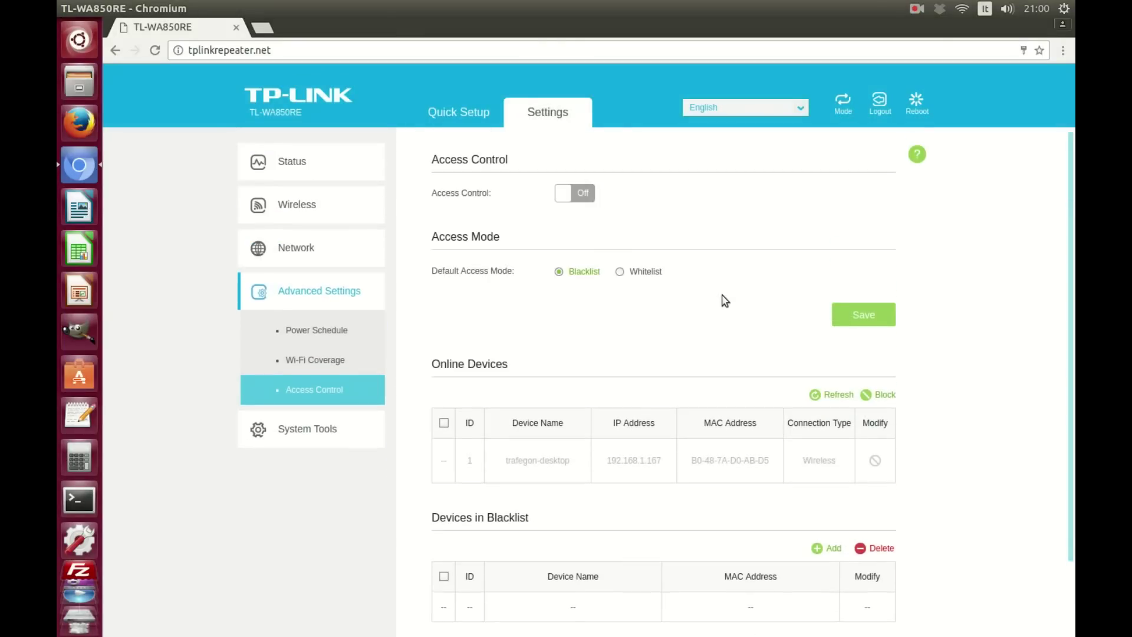
{"action": "left_click", "coordinate": [329, 435]}
- Review Time Settings, LED Control, Firmware Upgrade, Backup & Restore and Admin Account pages
{"action": "scroll", "coordinate": [324, 422], "scroll_direction": "down", "scroll_amount": 3}
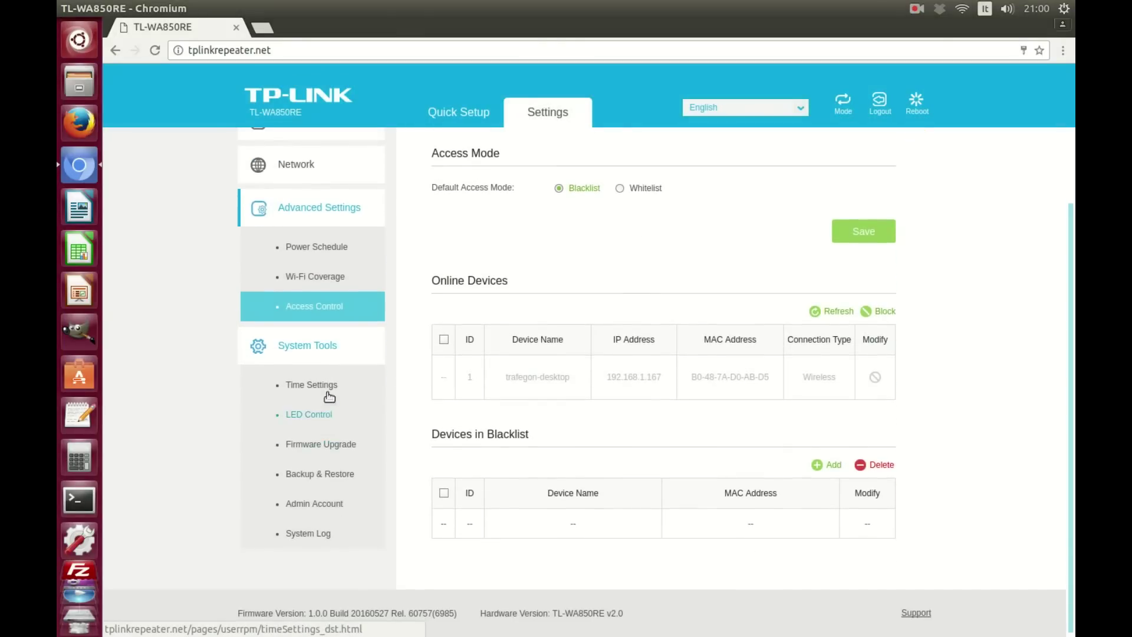
{"action": "left_click", "coordinate": [328, 387]}
{"action": "scroll", "coordinate": [627, 320], "scroll_direction": "down", "scroll_amount": 1}
{"action": "scroll", "coordinate": [627, 321], "scroll_direction": "up", "scroll_amount": 1}
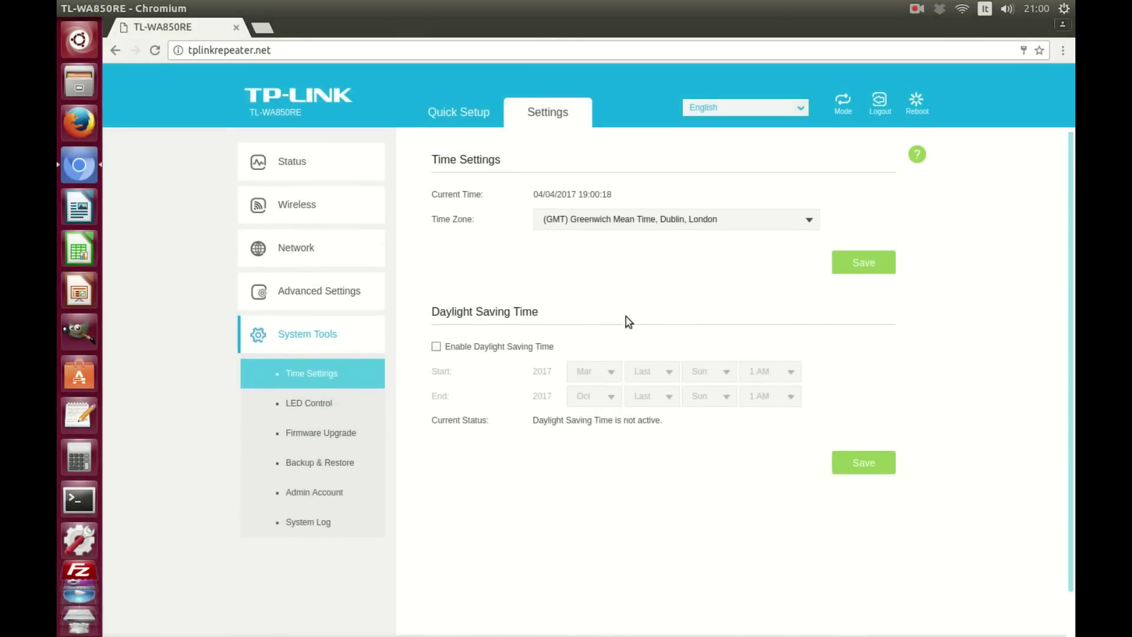
{"action": "left_click", "coordinate": [302, 404]}
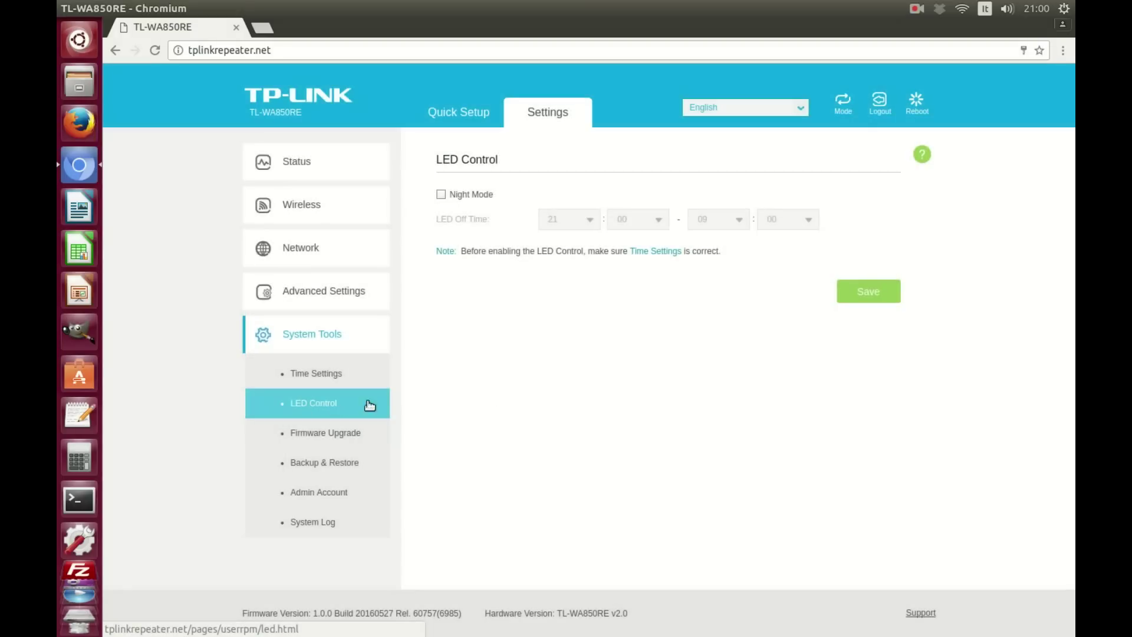
{"action": "left_click", "coordinate": [366, 433]}
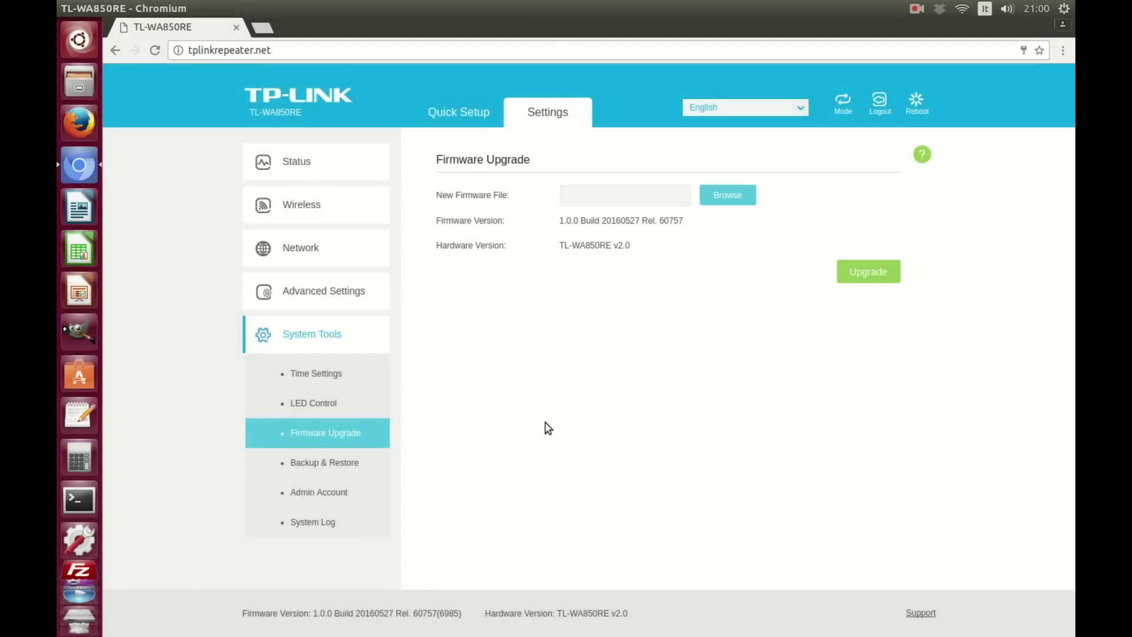
{"action": "left_click", "coordinate": [357, 462]}
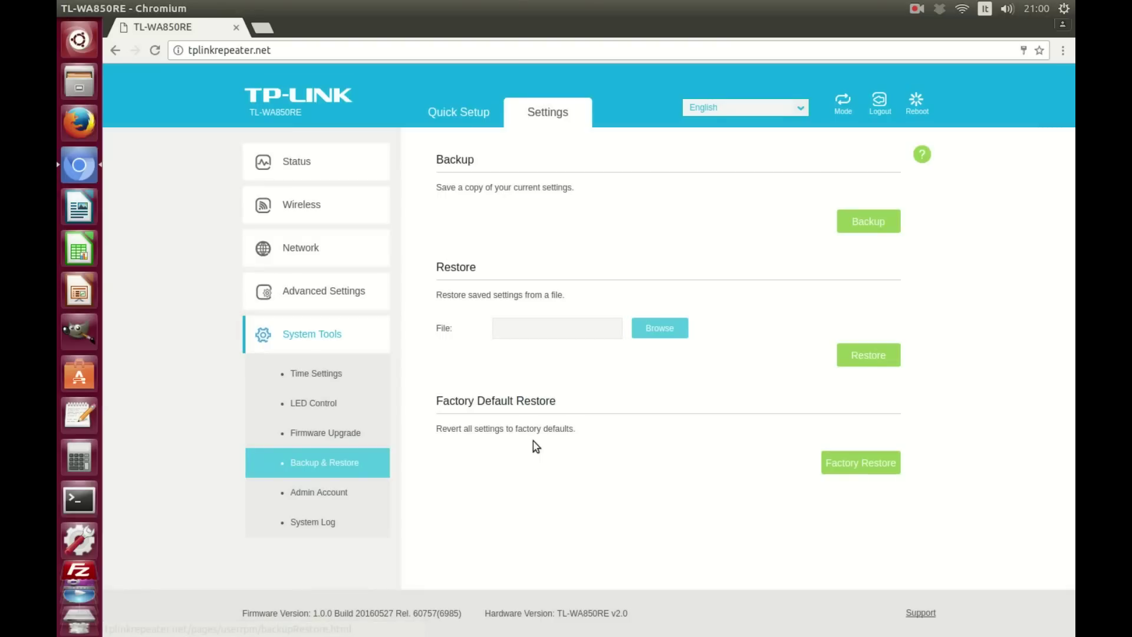
{"action": "left_click", "coordinate": [323, 491]}
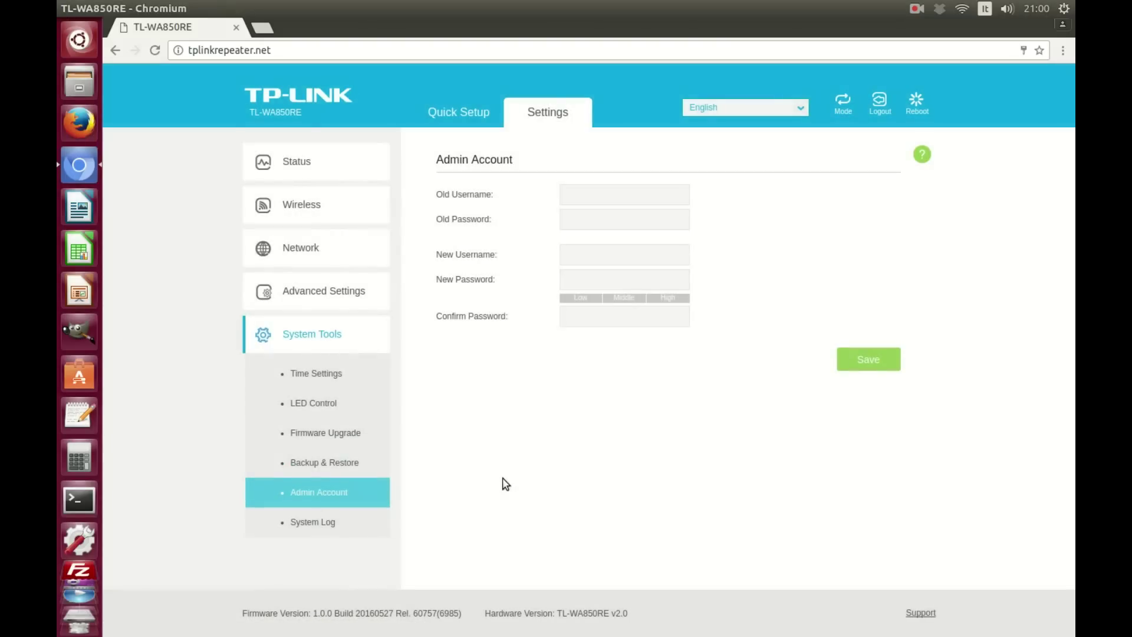
- Open the System Log and scroll through its connection event entries
{"action": "key", "text": "Tab"}
{"action": "key", "text": "Return"}
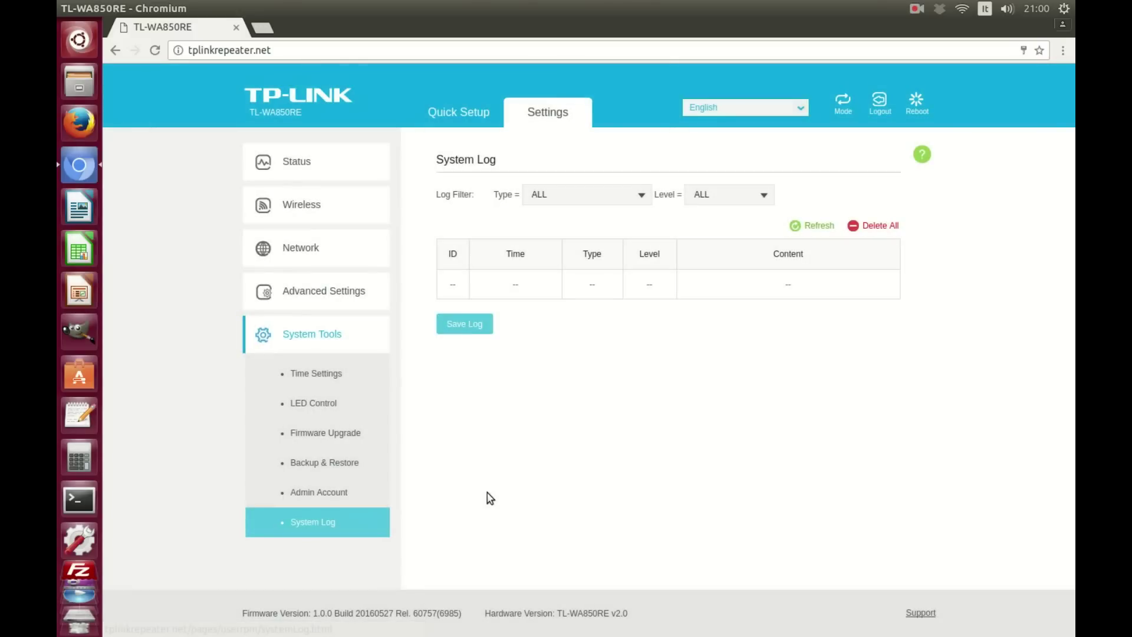
{"action": "scroll", "coordinate": [551, 257], "scroll_direction": "down", "scroll_amount": 7}
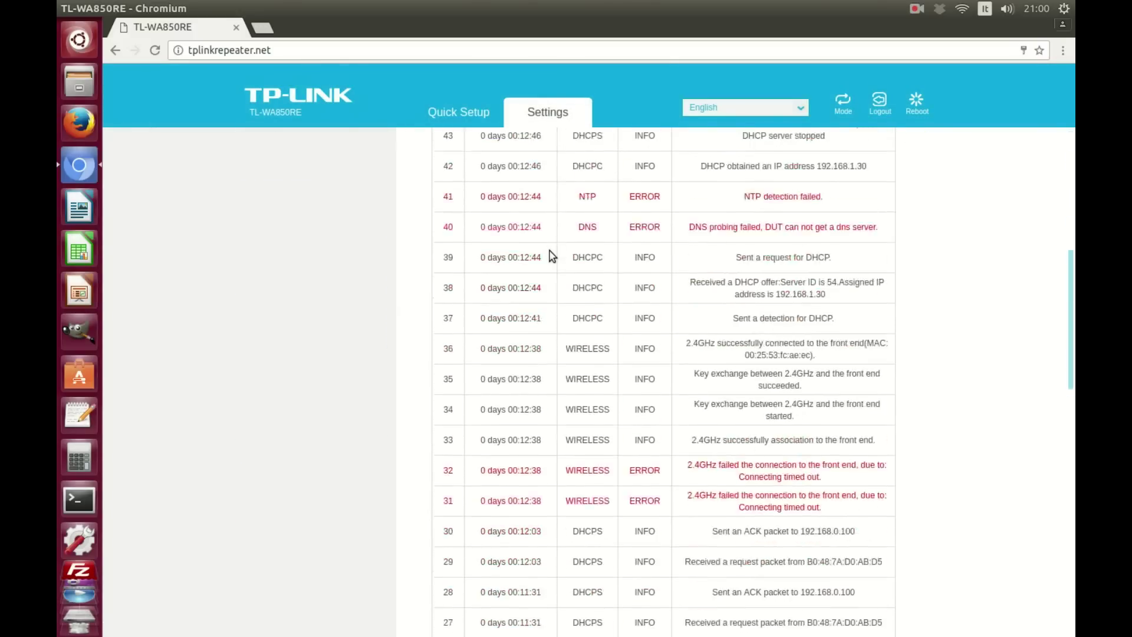
{"action": "scroll", "coordinate": [551, 256], "scroll_direction": "down", "scroll_amount": 15}
{"action": "scroll", "coordinate": [552, 257], "scroll_direction": "up", "scroll_amount": 20}
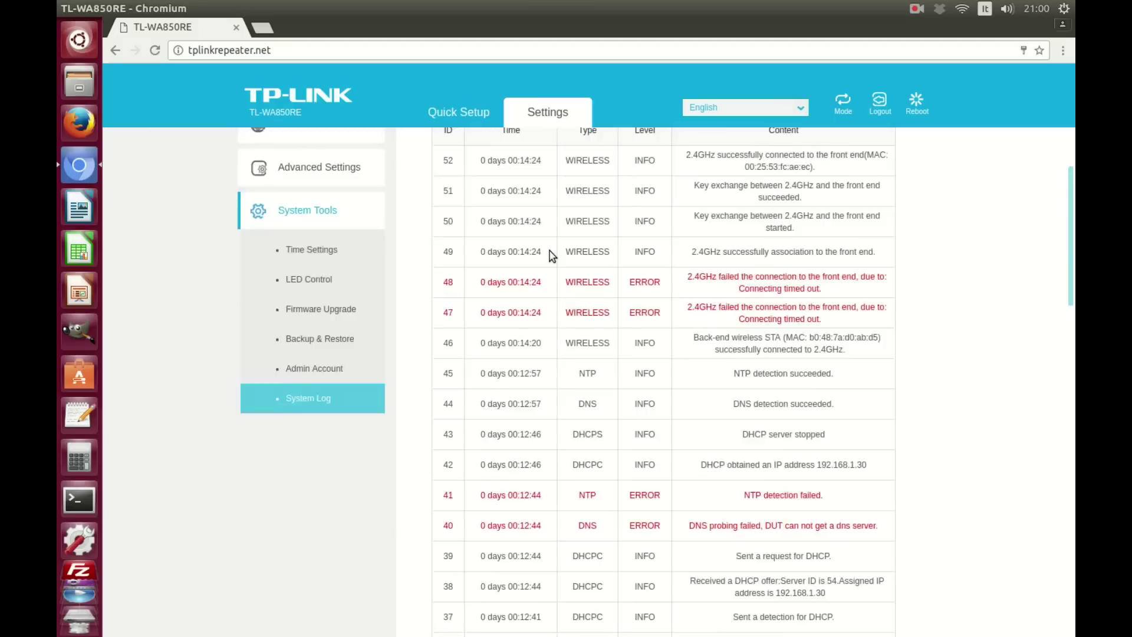
{"action": "scroll", "coordinate": [552, 255], "scroll_direction": "up", "scroll_amount": 3}
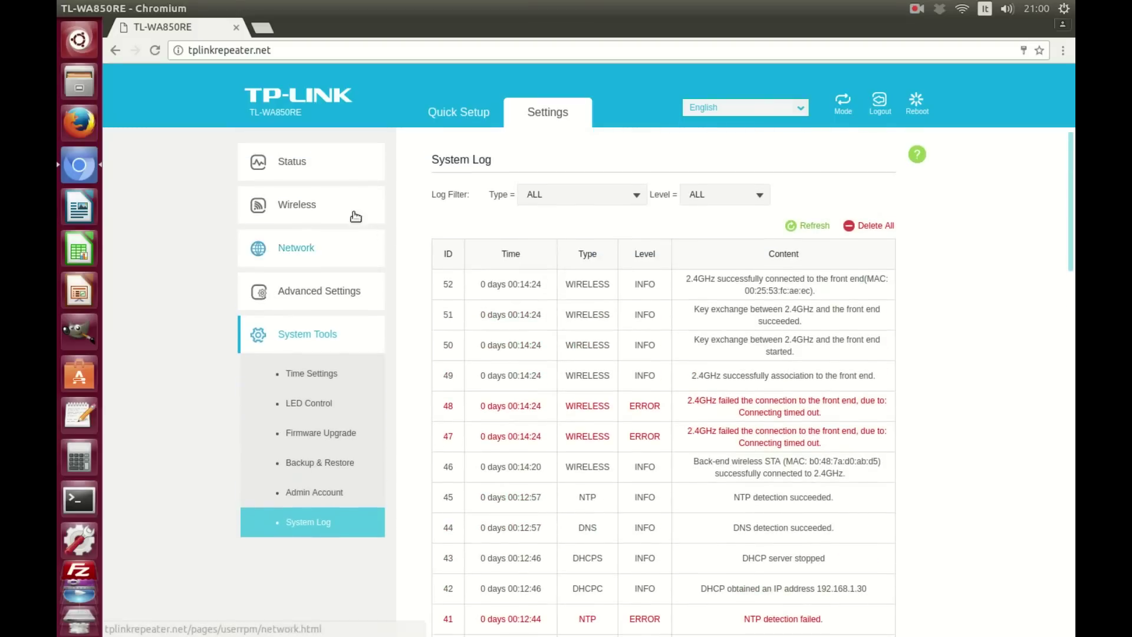
- Return to Status, cancel the Switch Mode dialog keeping Range Extender, and close Chromium
{"action": "left_click", "coordinate": [327, 161]}
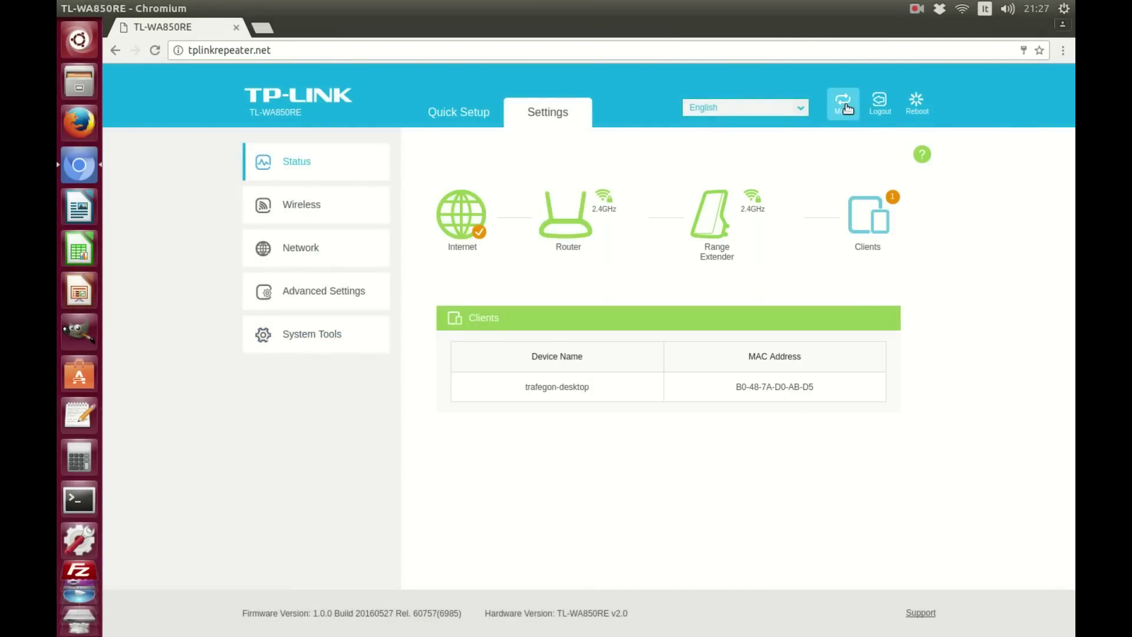
{"action": "left_click", "coordinate": [844, 104]}
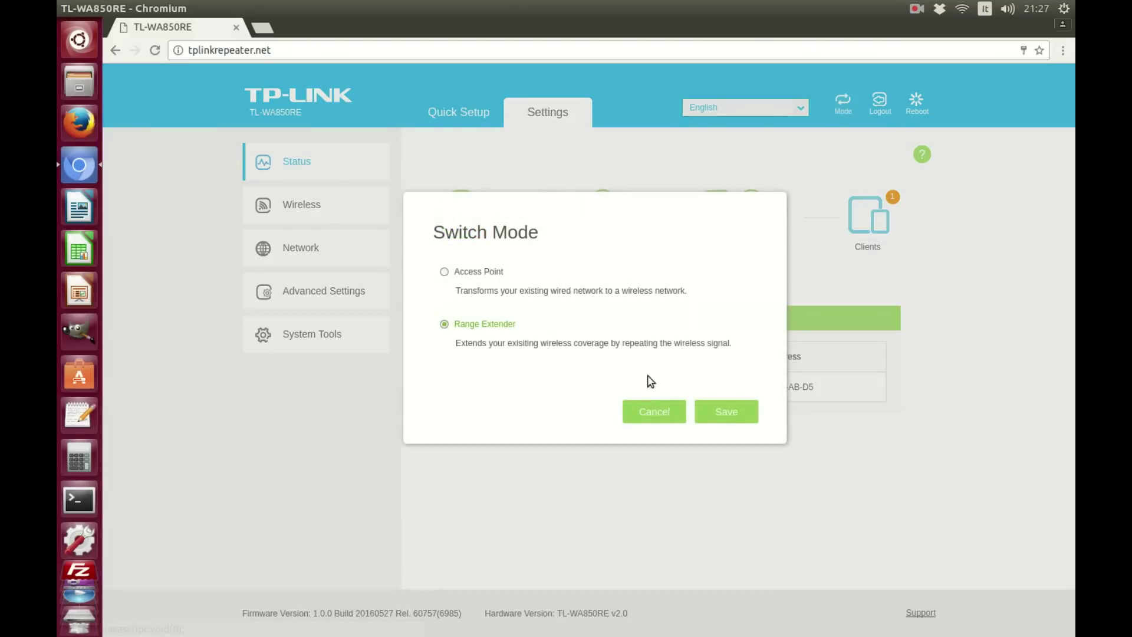
{"action": "left_click", "coordinate": [628, 412]}
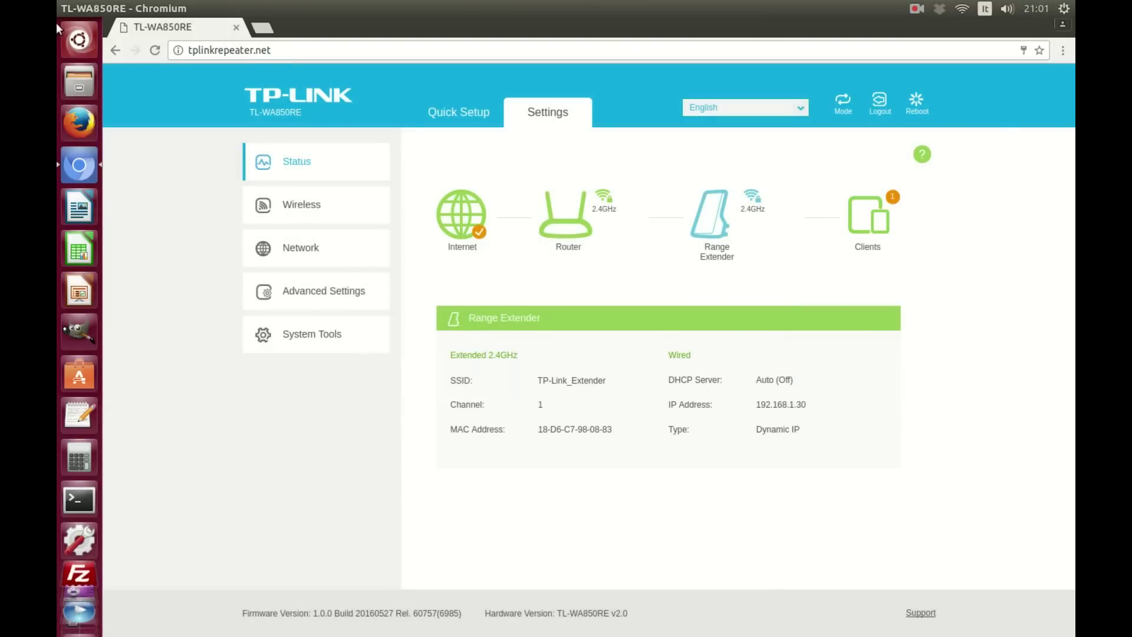
{"action": "left_click", "coordinate": [65, 8]}
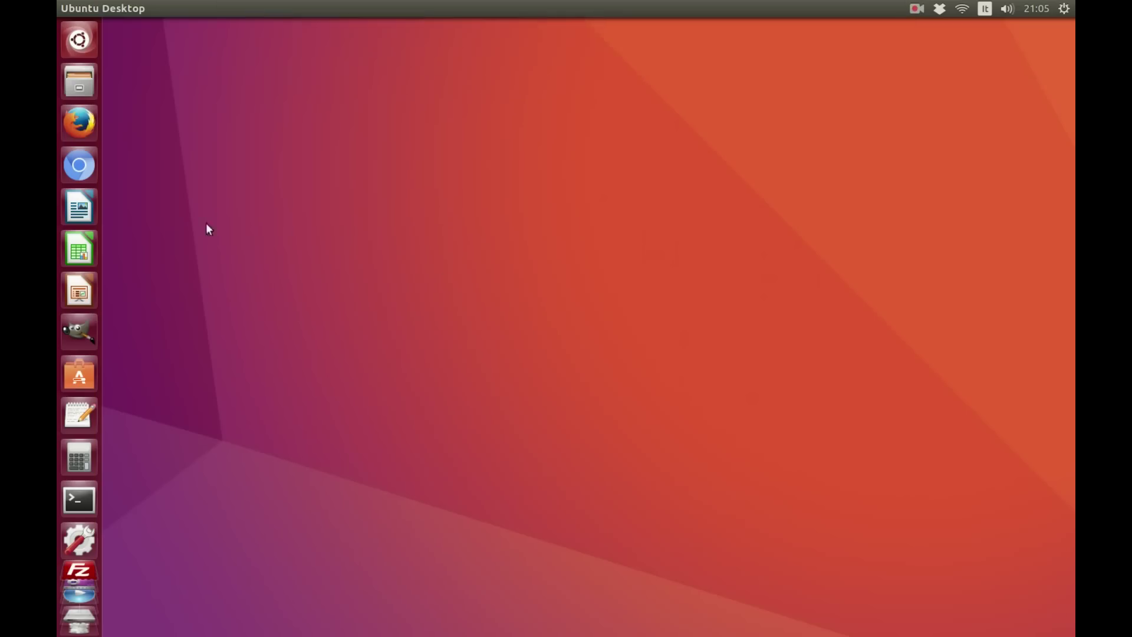
- Search 'trafegon speed test' in Chromium, open the Trafegon result and start the speed test
{"action": "left_click", "coordinate": [79, 165]}
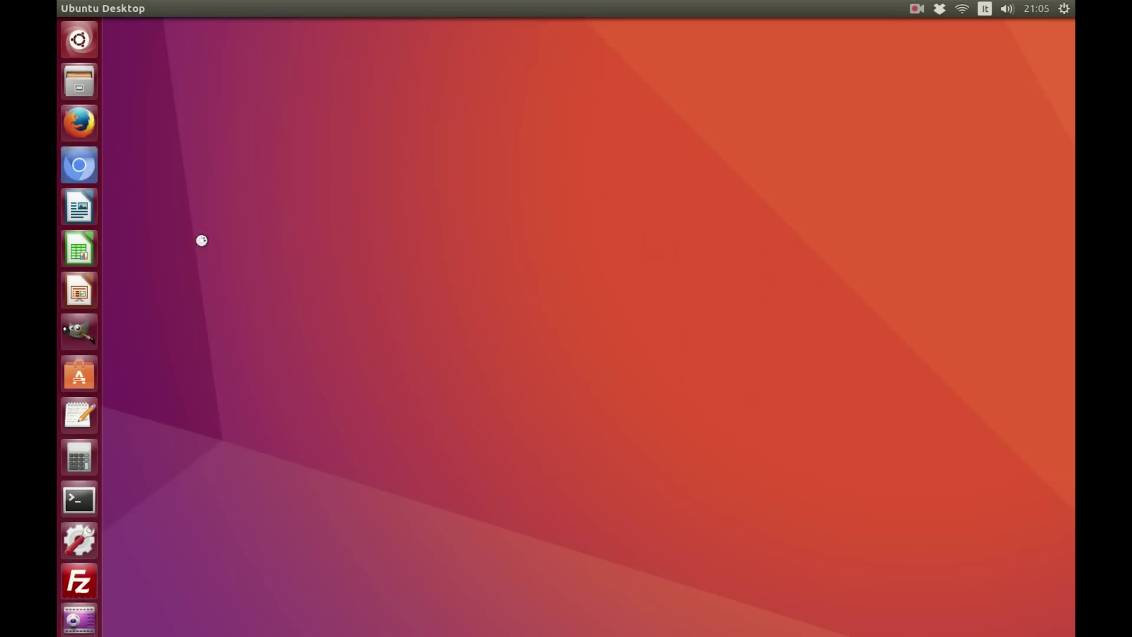
{"action": "type", "text": "trafego"}
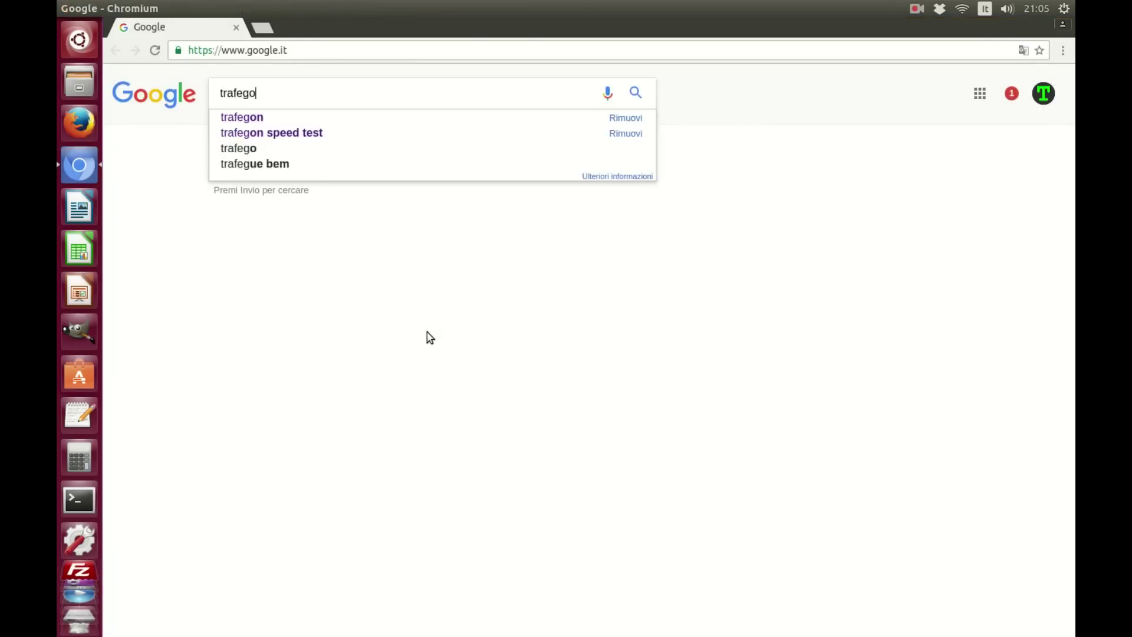
{"action": "type", "text": "n speed test"}
{"action": "key", "text": "Return"}
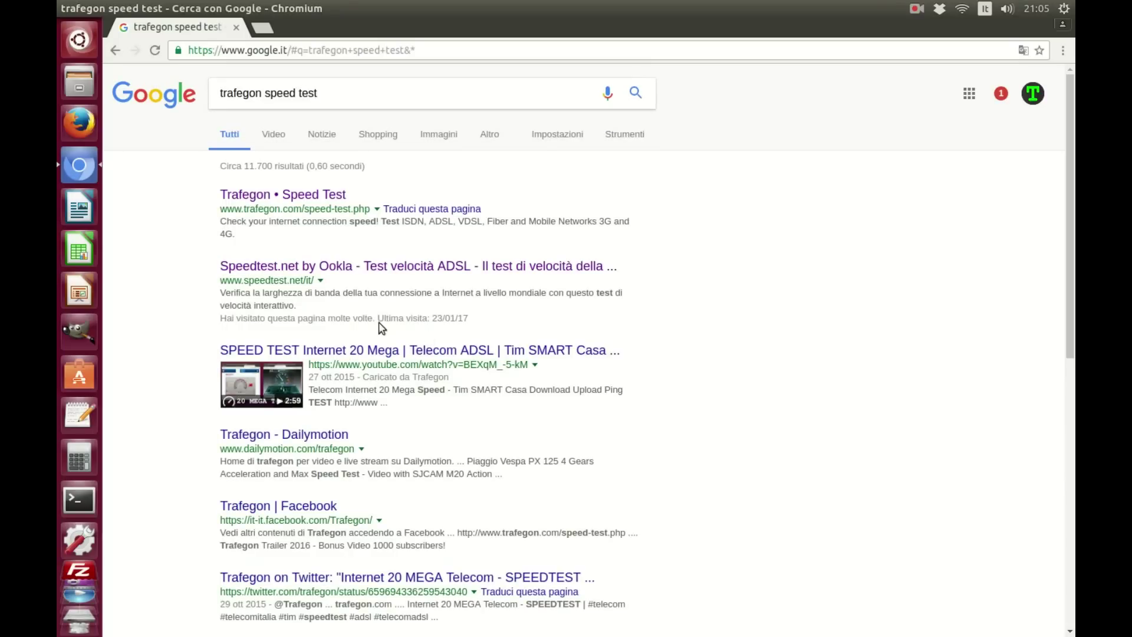
{"action": "left_click", "coordinate": [280, 196]}
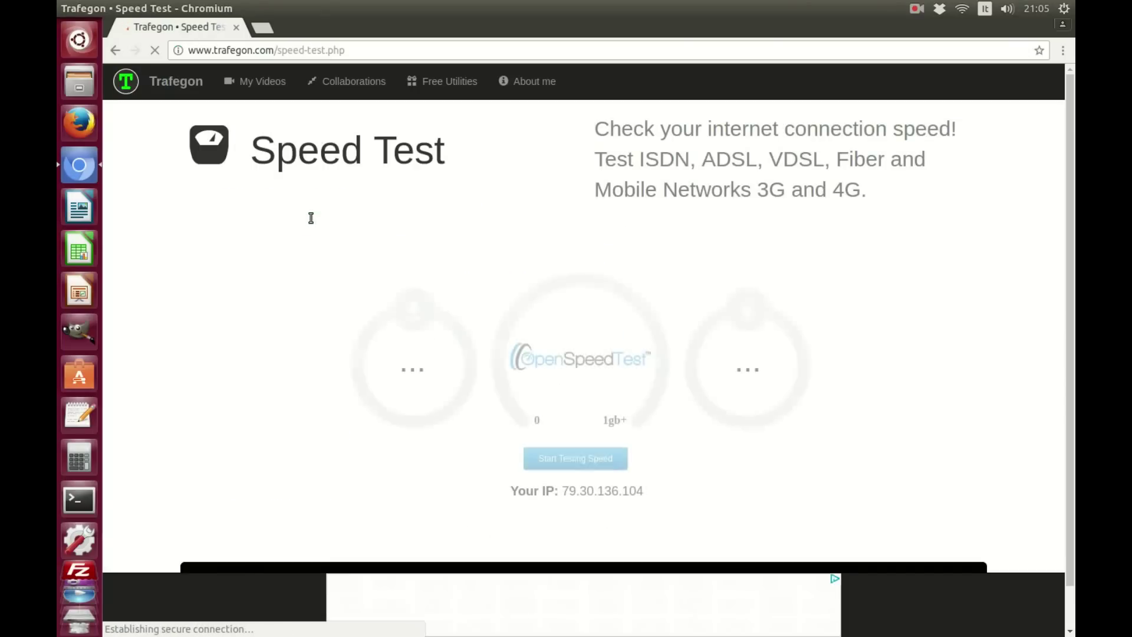
{"action": "left_click", "coordinate": [575, 459]}
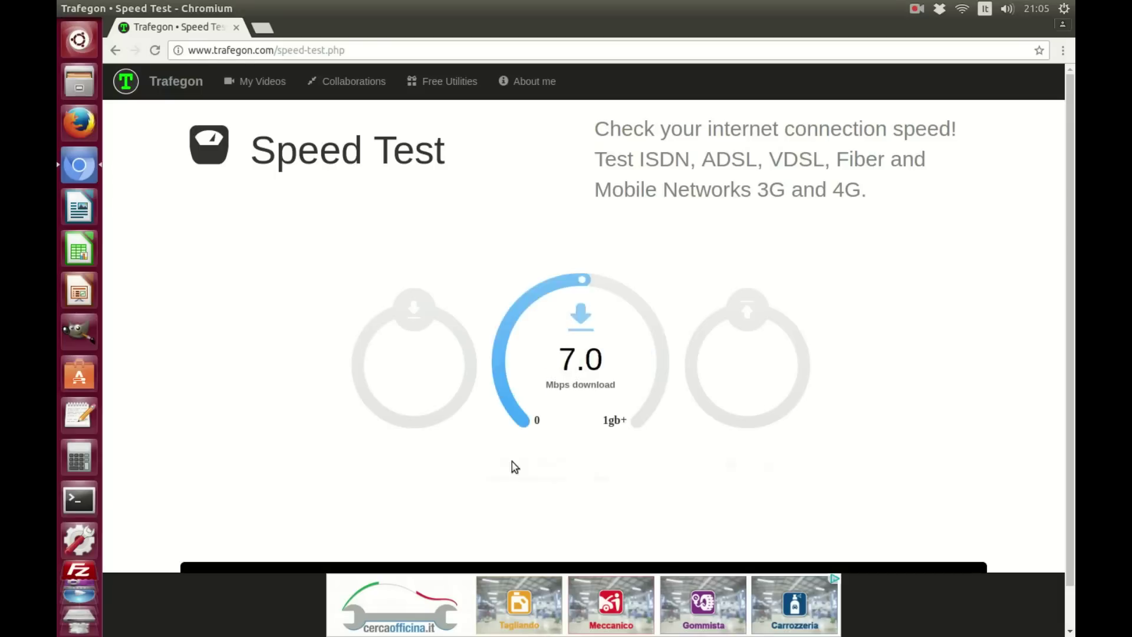